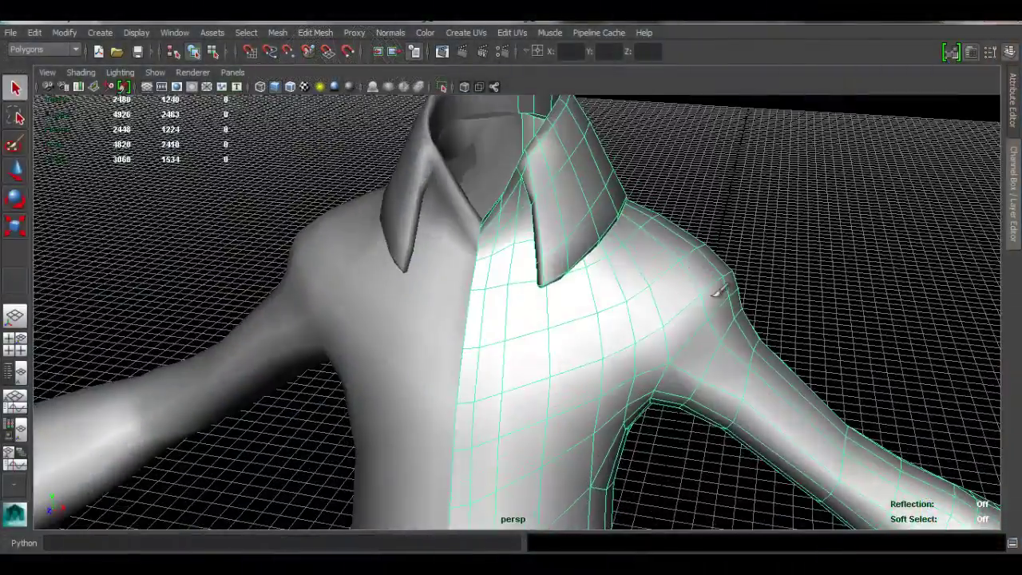
Examine the shirt model's collar and front centre seam from several angles
right_click_drag(698, 293, 352, 240, "alt")
middle_click_drag(591, 336, 589, 219, "alt")
right_click_drag(676, 279, 467, 250, "alt")
left_click_drag(467, 250, 488, 232, "alt")
middle_click_drag(488, 234, 481, 306, "alt")
right_click_drag(491, 310, 785, 348, "alt")
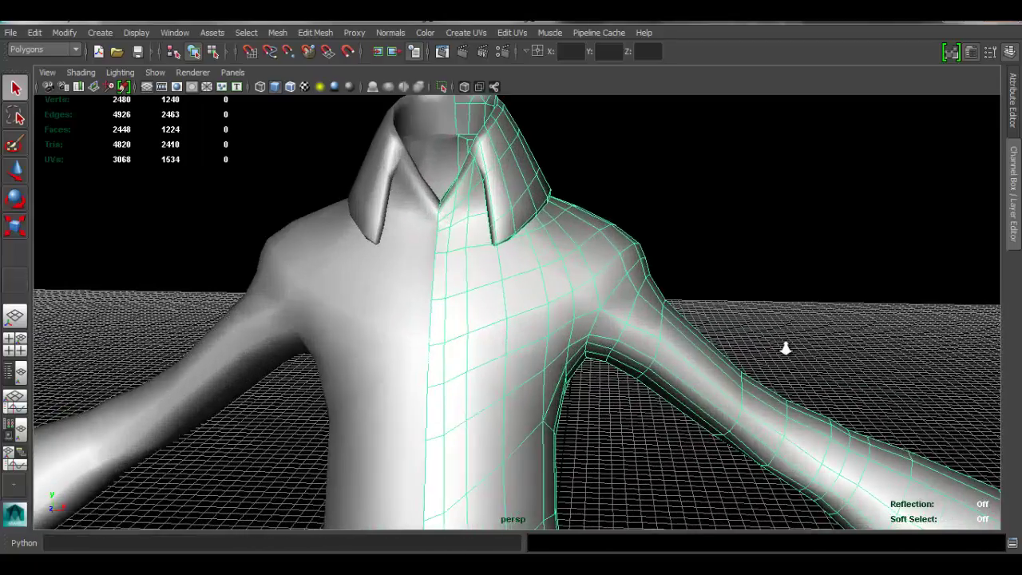
middle_click_drag(550, 377, 592, 263, "alt")
left_click_drag(593, 260, 530, 286, "alt")
middle_click_drag(563, 220, 527, 365, "alt")
left_click_drag(527, 366, 452, 301, "alt")
right_click_drag(452, 301, 566, 325, "alt")
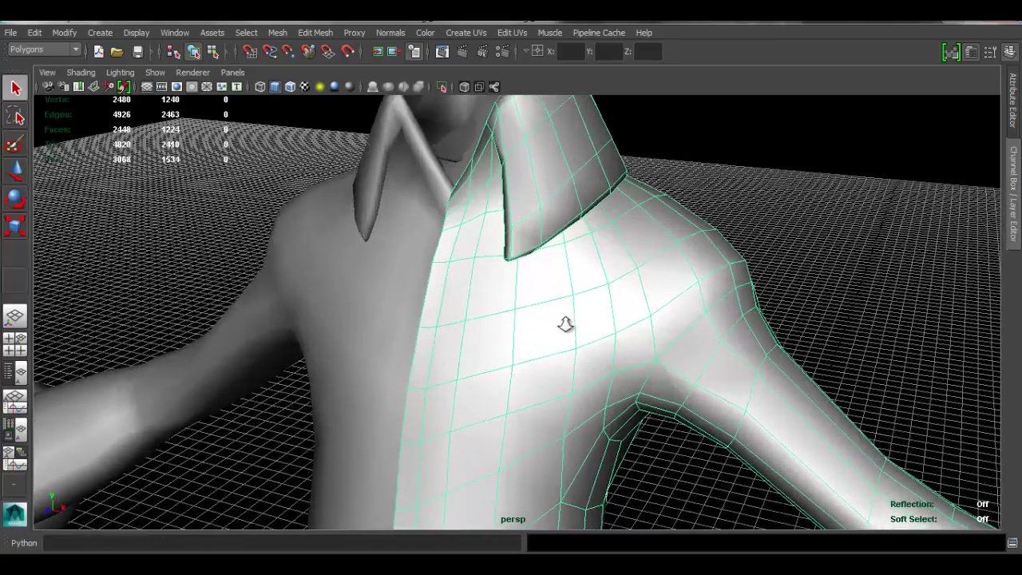
left_click_drag(566, 325, 502, 290, "alt")
middle_click_drag(501, 290, 581, 321, "alt")
right_click_drag(529, 292, 555, 297, "alt")
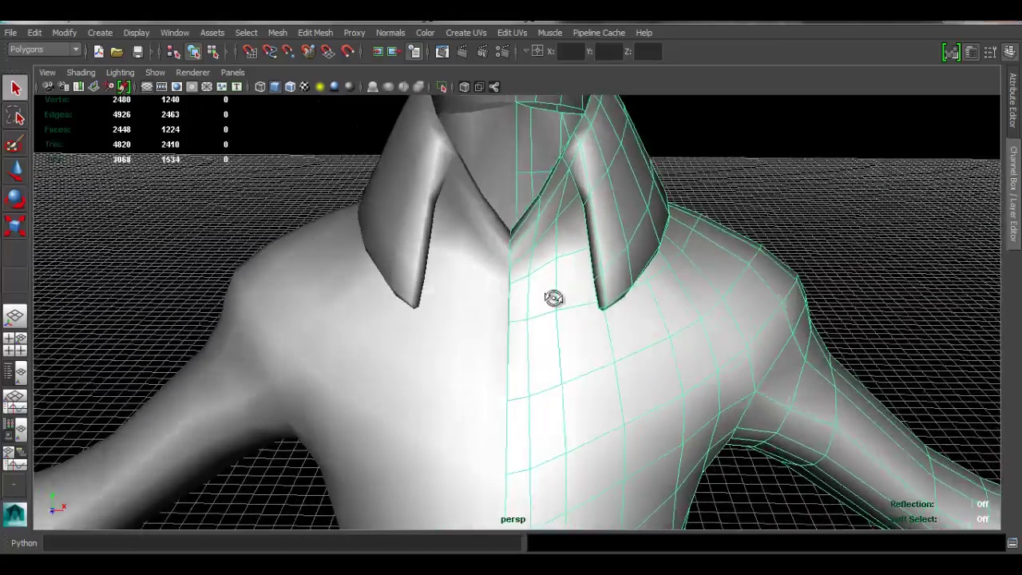
mouse_move(554, 298)
left_mouse_down("alt")
mouse_move(550, 317)
mouse_move(545, 289)
left_mouse_up("alt")
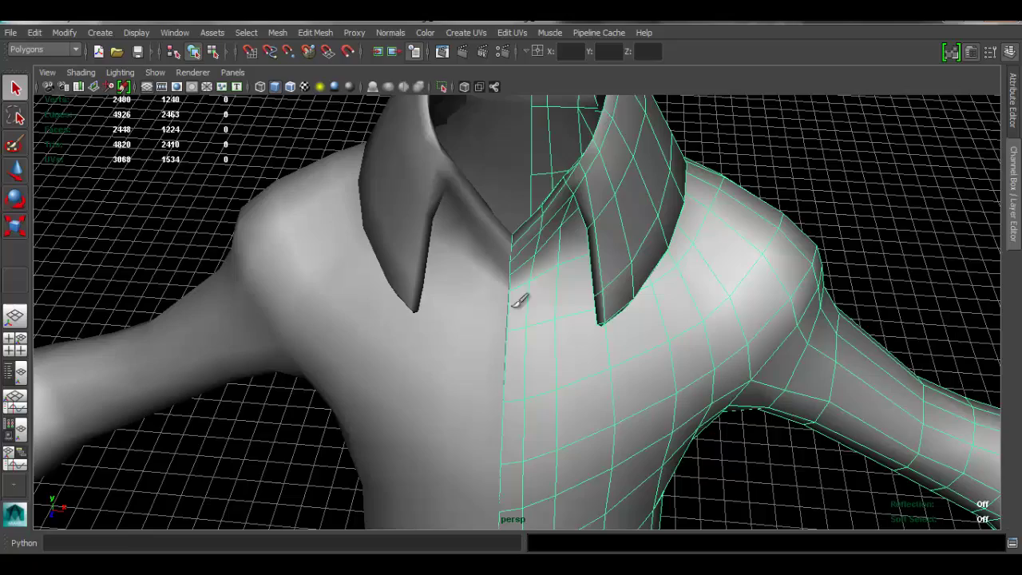
left_click_drag(520, 380, 464, 362, "alt")
Move a centre-seam edge just below the collar sideways along the X axis
mouse_move(511, 258)
left_mouse_down("alt")
mouse_move(543, 292)
mouse_move(556, 290)
mouse_move(513, 322)
mouse_move(530, 235)
mouse_move(530, 314)
mouse_move(501, 258)
left_mouse_up("alt")
right_click_drag(501, 258, 549, 139, "alt")
middle_click_drag(476, 176, 470, 217, "alt")
right_click_drag(471, 216, 515, 209, "alt")
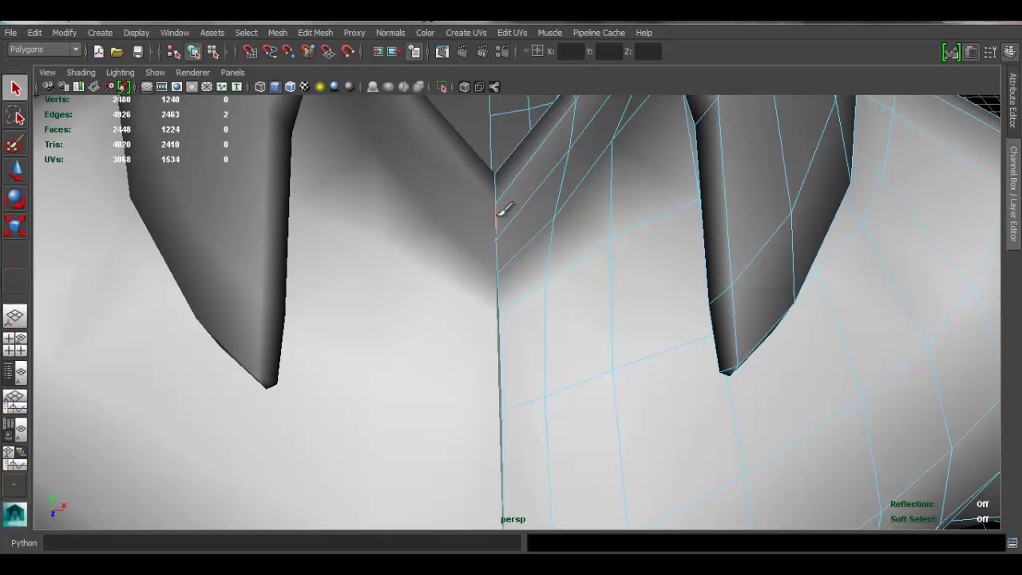
left_click_drag(515, 343, 601, 335, "alt")
key("w")
left_click(496, 293)
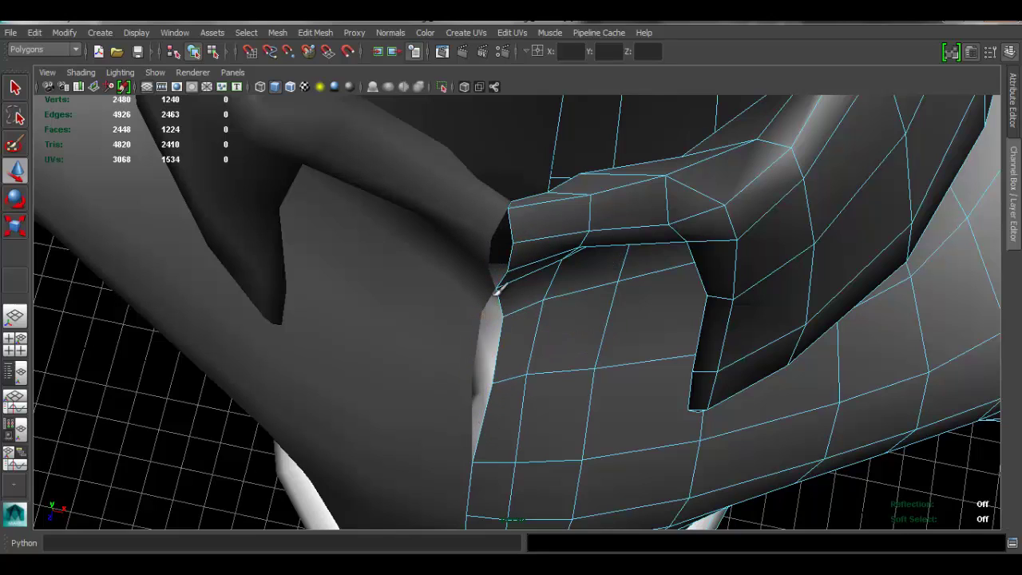
left_click(501, 280)
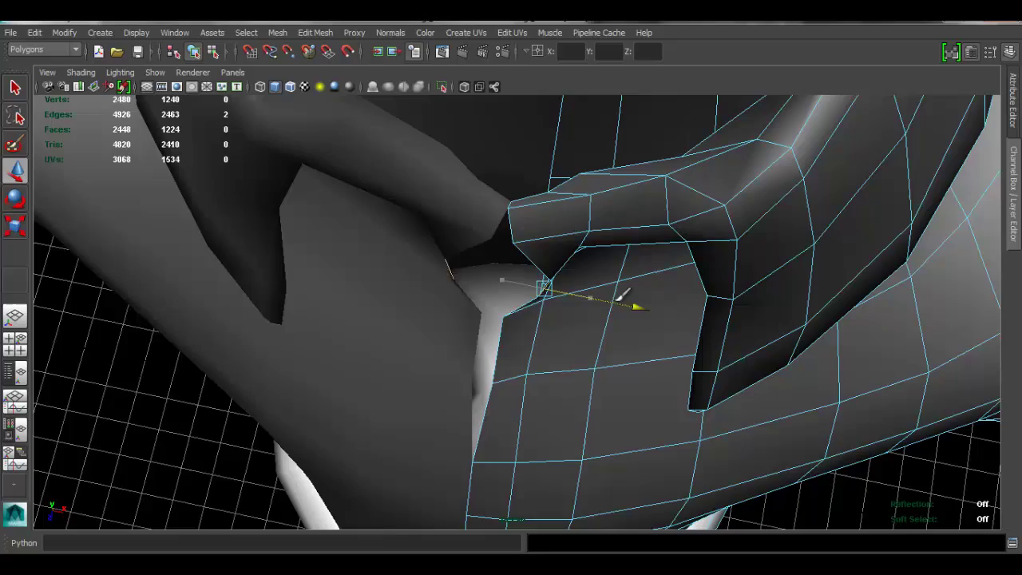
left_click_drag(619, 300, 619, 302)
left_click(643, 326)
Move the seam edge at the point of the collar opening slightly sideways along X
right_click_drag(652, 314, 587, 272, "alt")
left_click_drag(587, 272, 583, 240, "alt")
right_click_drag(463, 222, 506, 219, "alt")
left_click(507, 218)
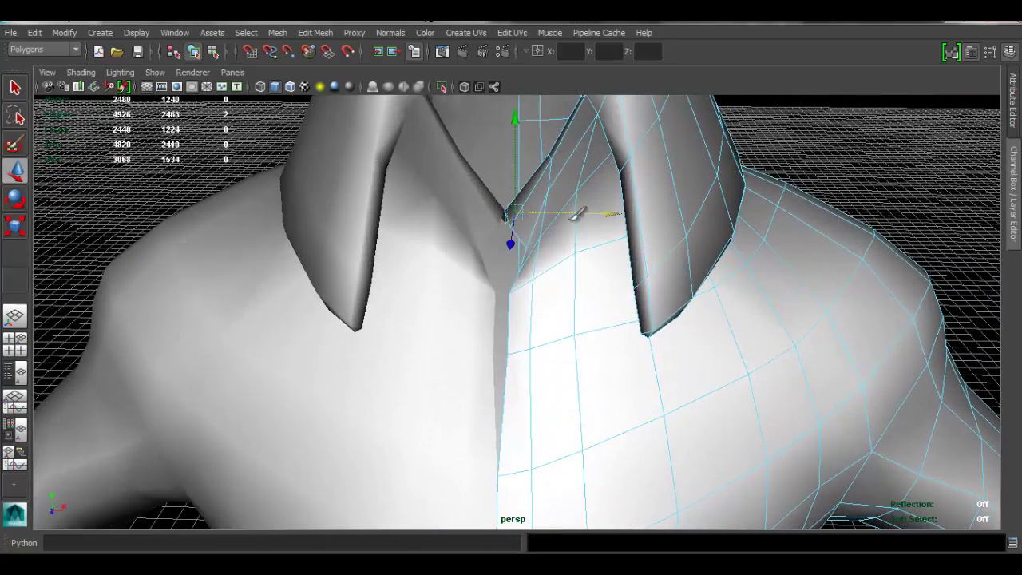
left_click_drag(614, 211, 627, 208)
left_click(617, 272)
right_click_drag(616, 272, 527, 251, "alt")
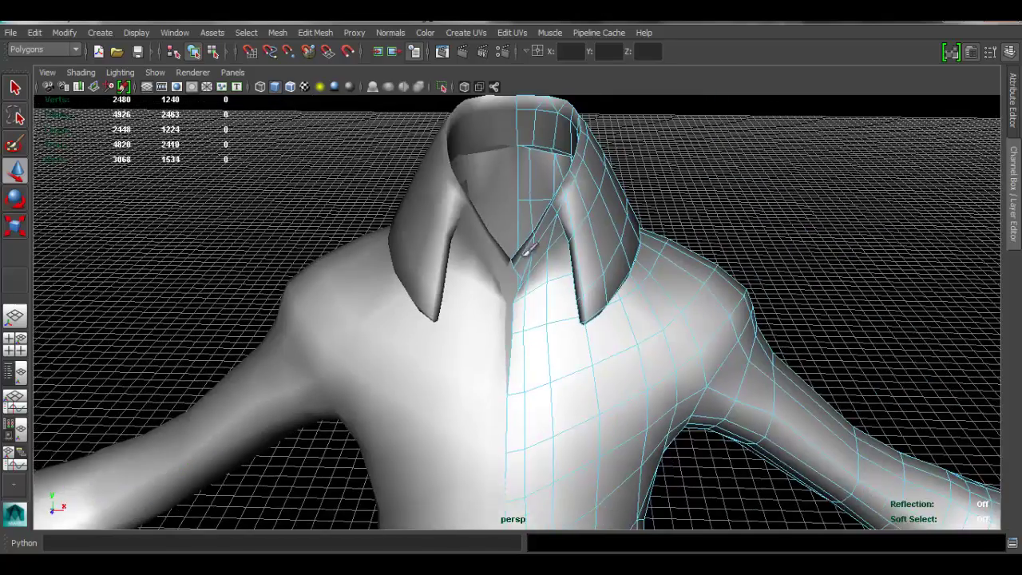
Turn on Reflection for the Move tool, with object space and the X axis
left_click_drag(527, 250, 420, 232, "alt")
right_click_drag(420, 232, 461, 226, "alt")
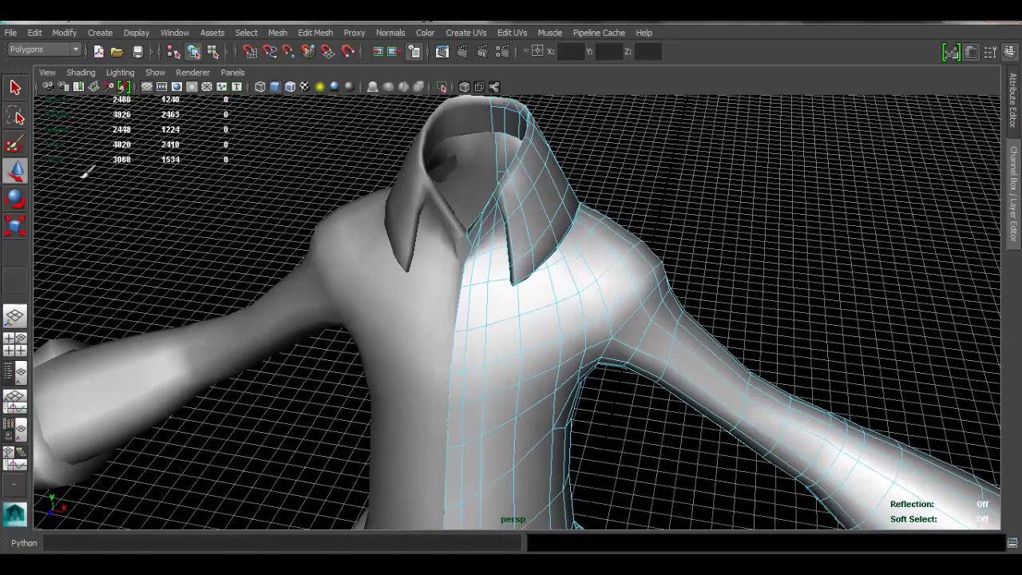
double_click(11, 172)
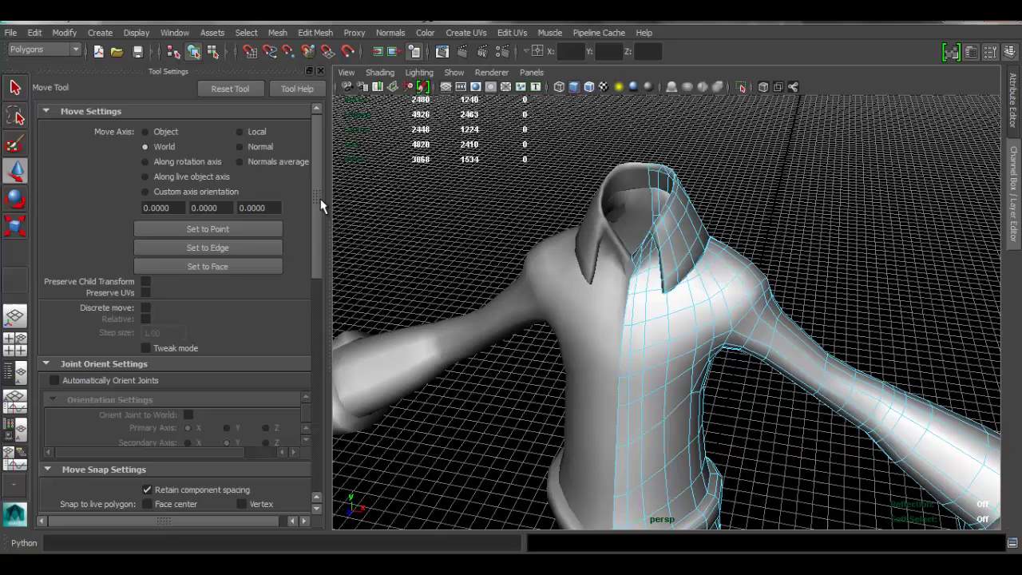
scroll(316, 213, "down", 2)
left_click_drag(316, 213, 312, 409)
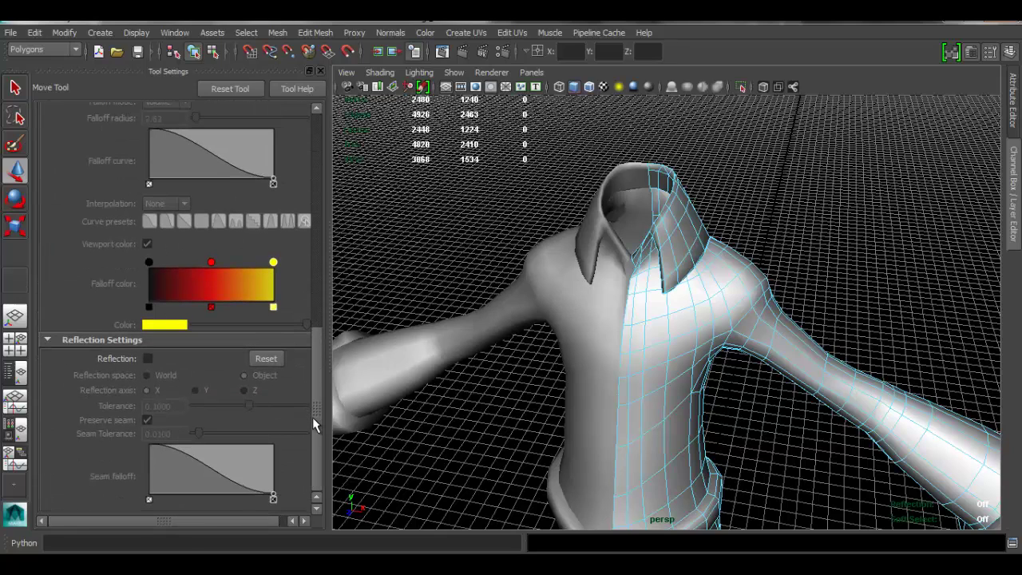
left_click(146, 359)
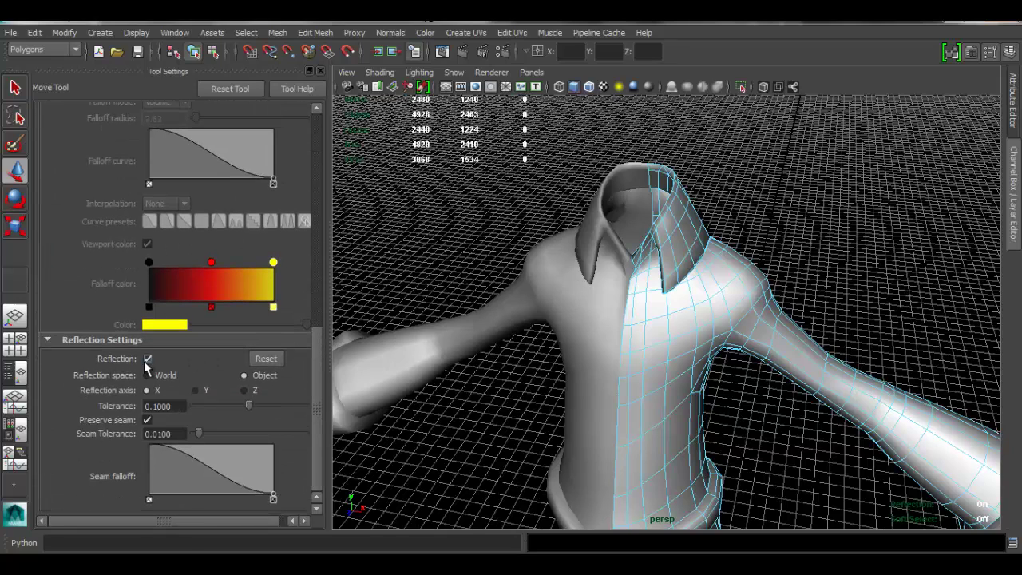
Move a centre-seam edge on the chest slightly sideways along X with Reflection active
scroll(653, 284, "up", 3)
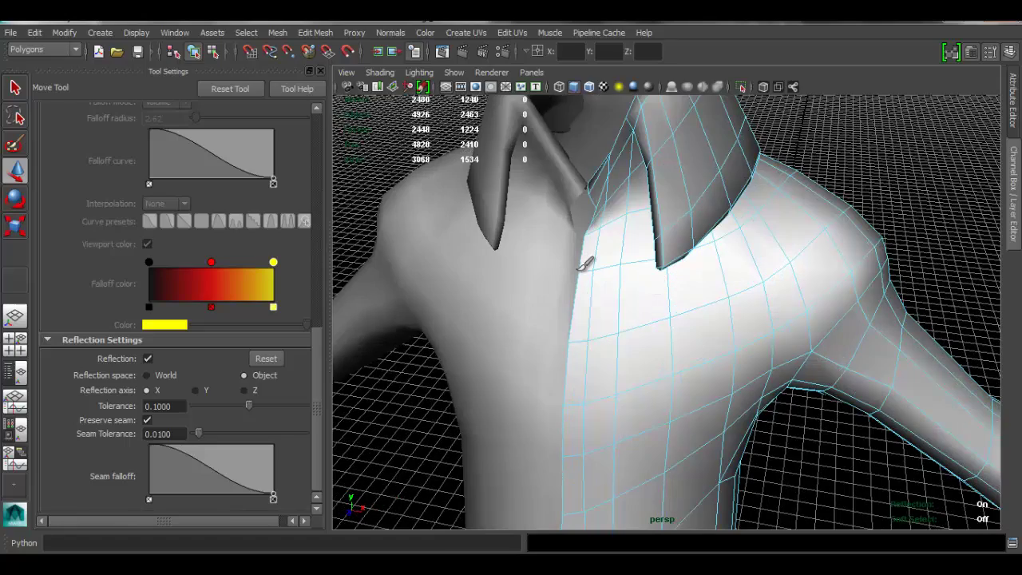
left_click(581, 325)
scroll(581, 325, "up", 5)
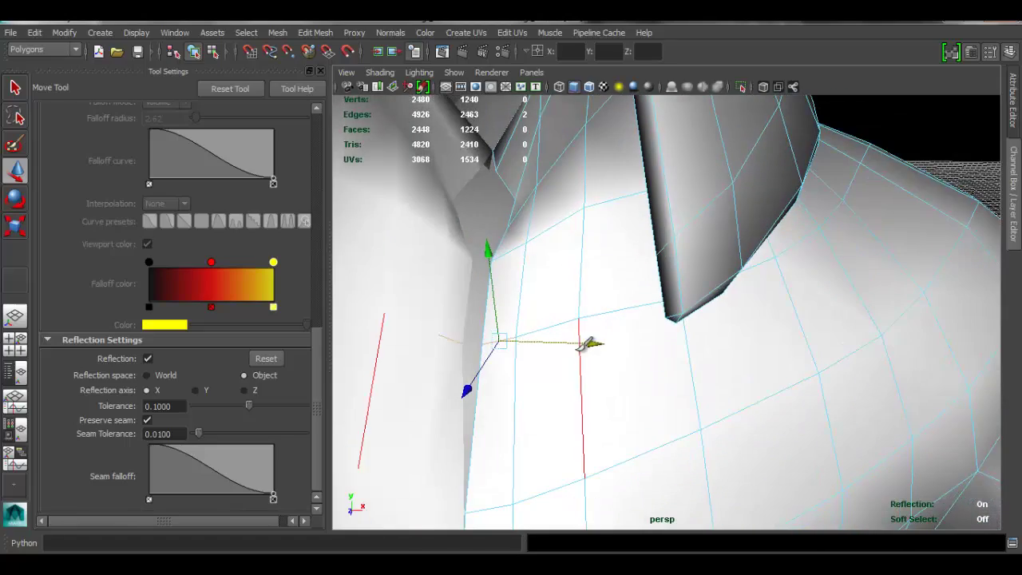
left_click_drag(589, 343, 520, 392, "alt")
left_click(518, 393)
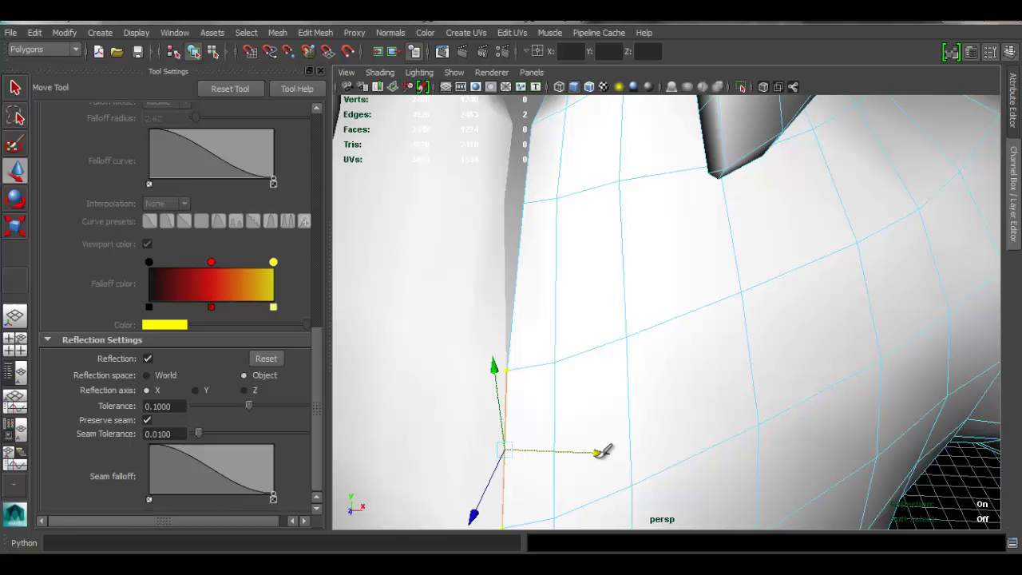
mouse_move(598, 454)
left_mouse_down()
mouse_move(612, 454)
mouse_move(602, 454)
left_mouse_up()
middle_click_drag(592, 383, 637, 241, "alt")
scroll(591, 301, "down", 3)
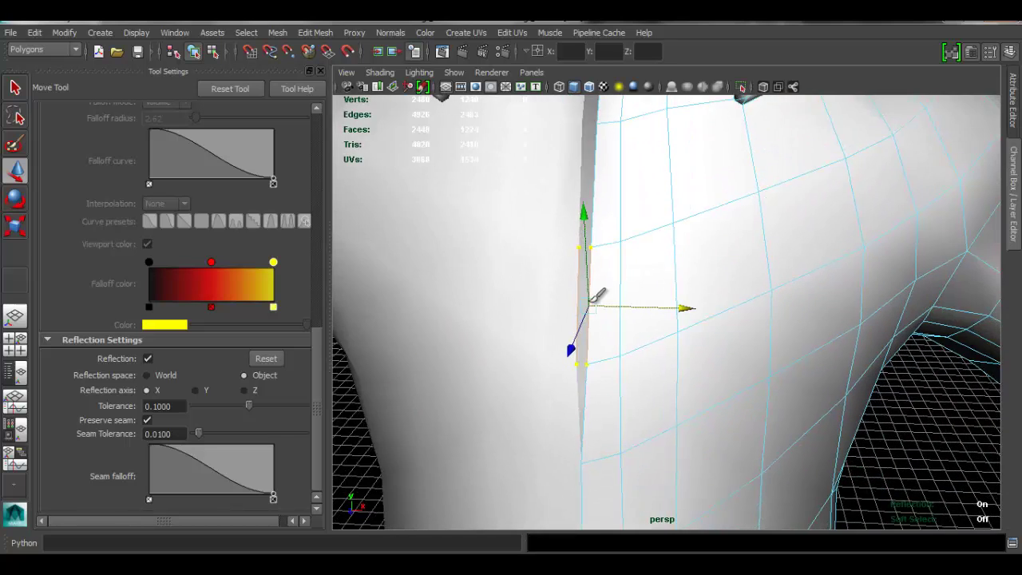
left_click_drag(599, 295, 627, 321, "alt")
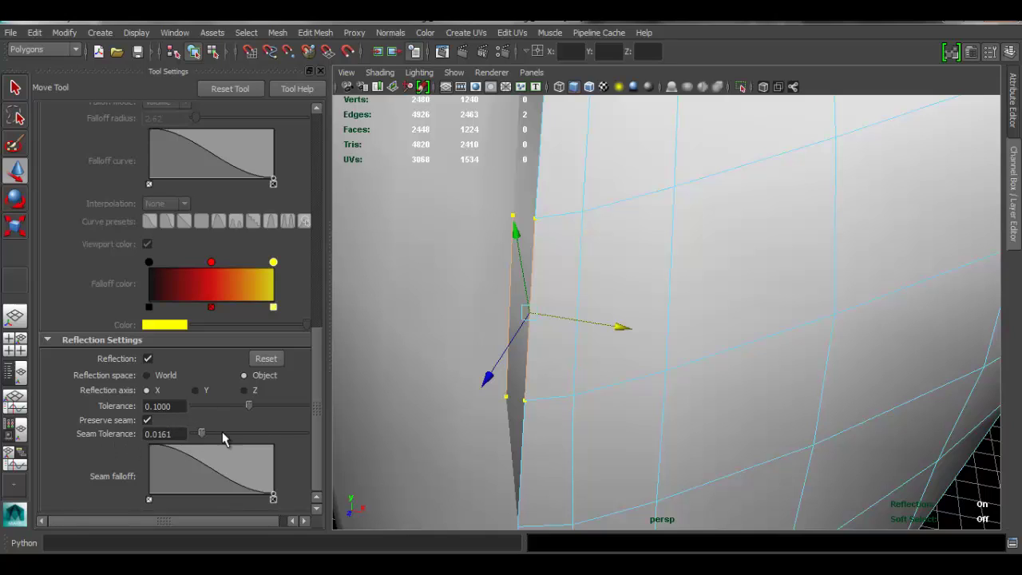
Set the Seam Tolerance to 0.0832 and try to move a lower centre-seam edge sideways along X
left_click_drag(223, 435, 240, 435)
middle_click_drag(652, 406, 674, 177, "alt")
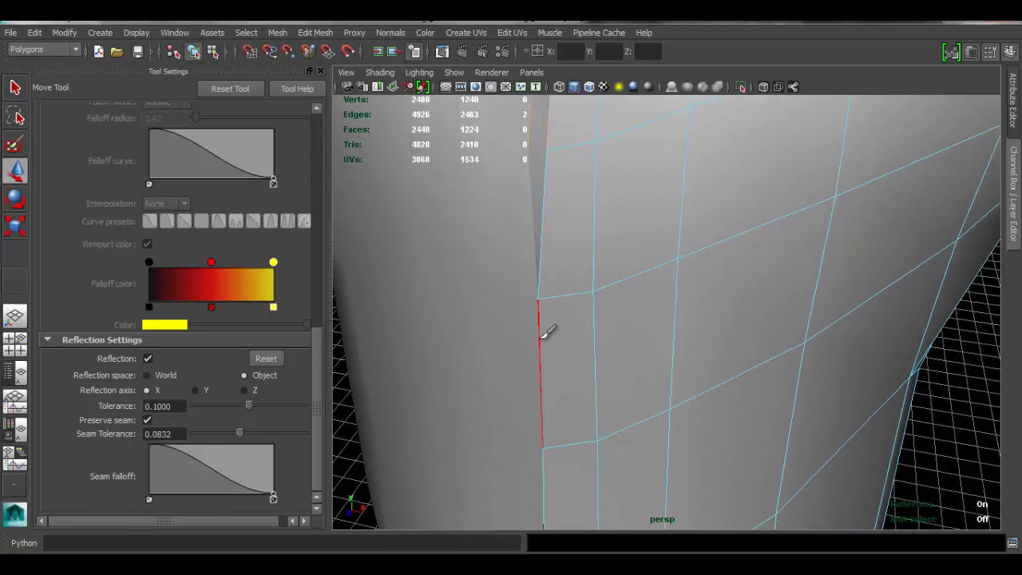
left_click(541, 336)
left_click_drag(639, 388, 662, 388)
Raise the Seam Tolerance to 0.1638 and move another centre-seam edge sideways along X
middle_click_drag(566, 404, 576, 273, "alt")
left_click_drag(575, 287, 602, 203, "alt")
middle_click_drag(602, 202, 623, 336, "alt")
right_click_drag(623, 336, 684, 358, "alt")
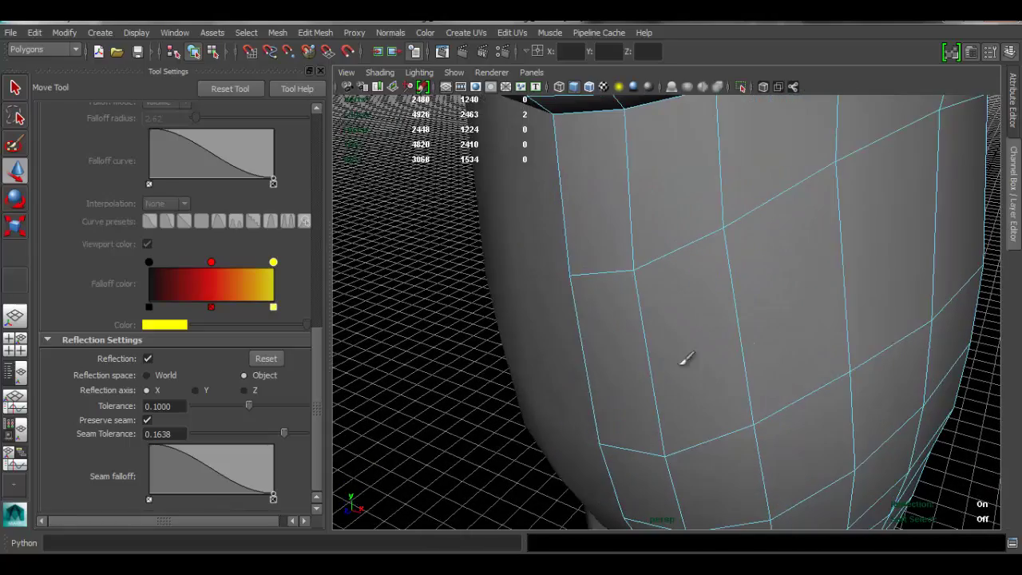
left_click(589, 313)
left_click_drag(685, 376, 705, 378)
left_click(603, 167)
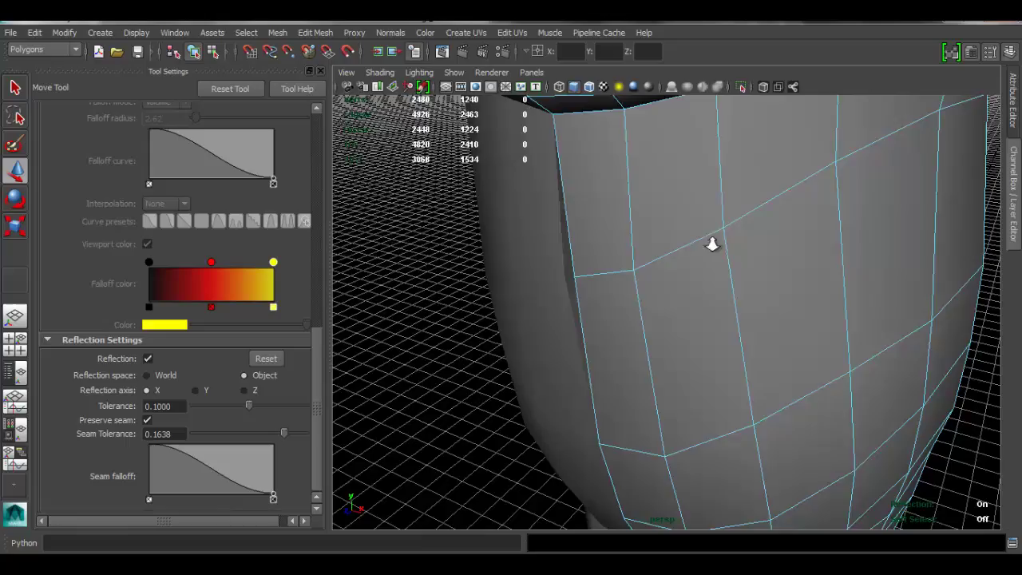
Lower the Seam Tolerance to 0.0242 and move the front seam edge below the collar further sideways
right_click_drag(712, 245, 650, 308, "alt")
middle_click_drag(651, 307, 647, 431, "alt")
left_click_drag(647, 432, 623, 272, "alt")
middle_click_drag(623, 271, 657, 407, "alt")
right_click_drag(657, 406, 467, 191, "alt")
left_click_drag(722, 223, 710, 216, "alt")
middle_click_drag(710, 216, 681, 237, "alt")
right_click_drag(622, 272, 676, 247, "alt")
left_click_drag(675, 247, 724, 261, "alt")
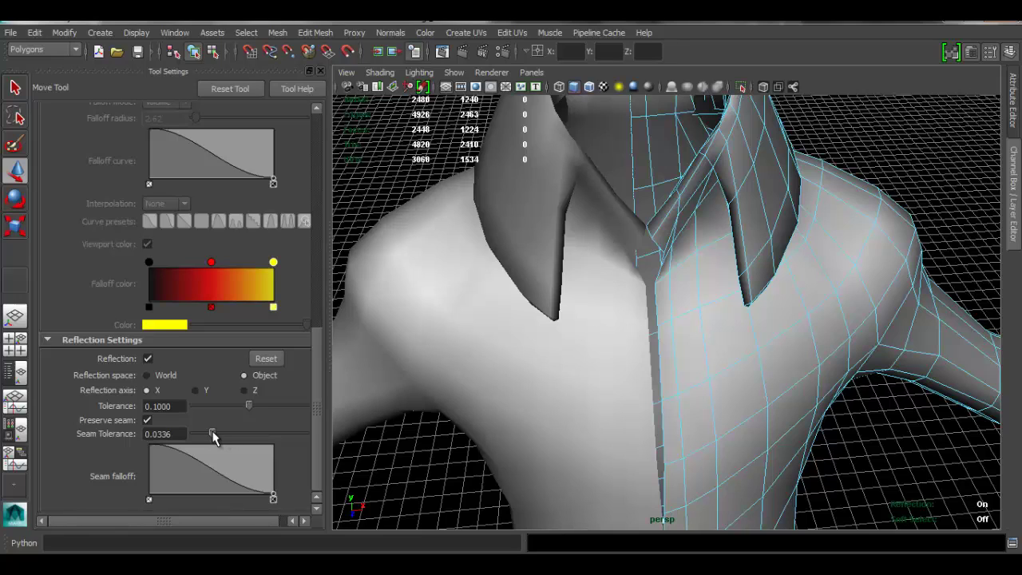
left_click_drag(206, 432, 207, 432)
left_click(660, 356)
mouse_move(717, 361)
left_mouse_down("alt")
mouse_move(700, 344)
mouse_move(720, 373)
mouse_move(733, 365)
left_mouse_up("alt")
scroll(695, 359, "up", 3)
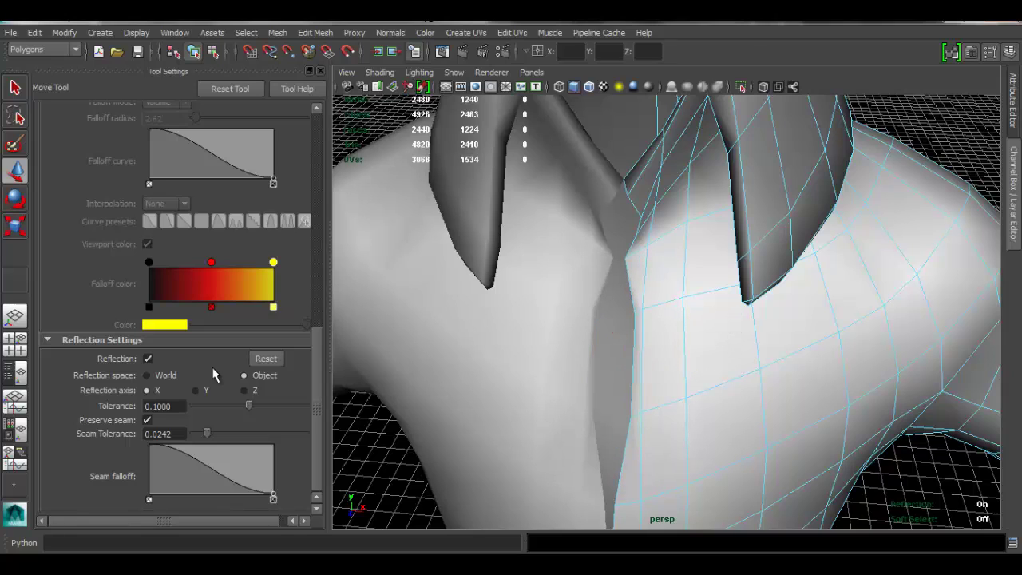
Toggle the Move tool's Reflection option off and back on
left_click(150, 360)
left_click(150, 359)
left_click(146, 358)
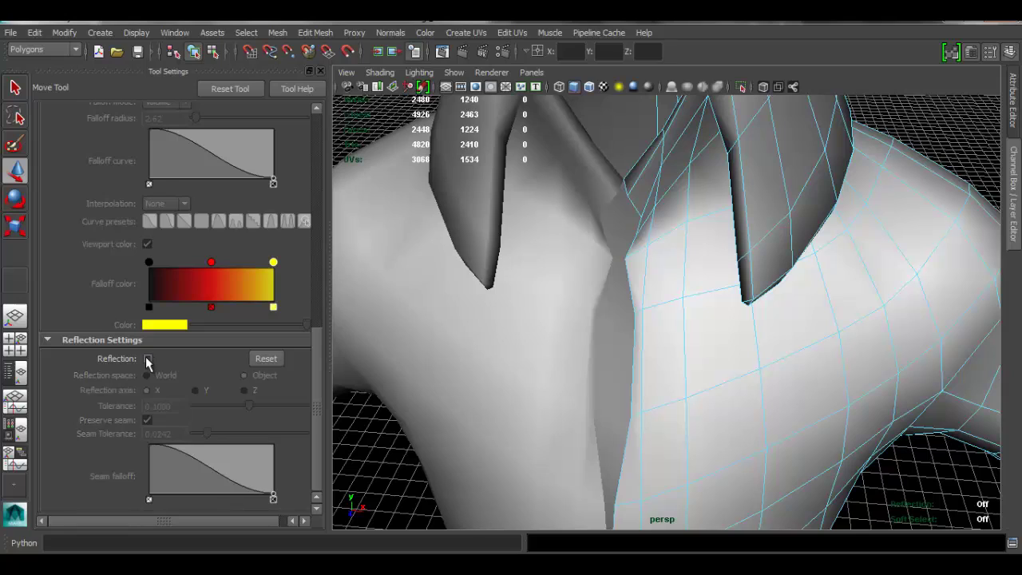
left_click(144, 357)
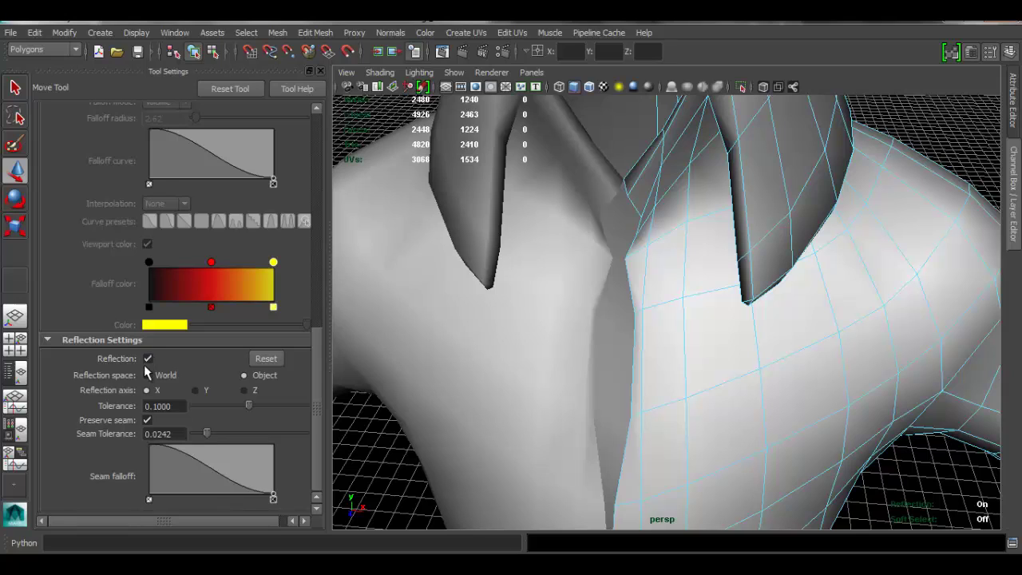
left_click(146, 358)
left_click(148, 358)
left_click(148, 359)
left_click(149, 359)
left_click(148, 358)
left_click(148, 358)
Close the Move tool settings and select the run of edges along the shirt's open centre seam
left_click(321, 71)
right_click_drag(588, 336, 462, 298, "alt")
left_click_drag(462, 298, 498, 293, "alt")
middle_click_drag(449, 240, 437, 280, "alt")
right_click_drag(459, 216, 623, 307, "alt")
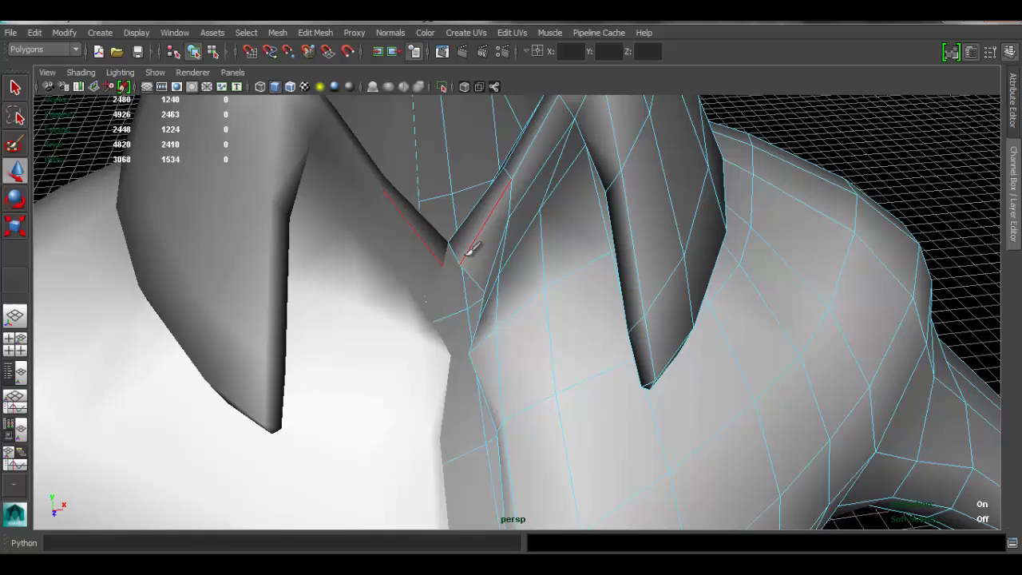
left_click(456, 254)
right_click_drag(343, 317, 264, 319, "alt")
middle_click_drag(533, 431, 543, 244, "alt")
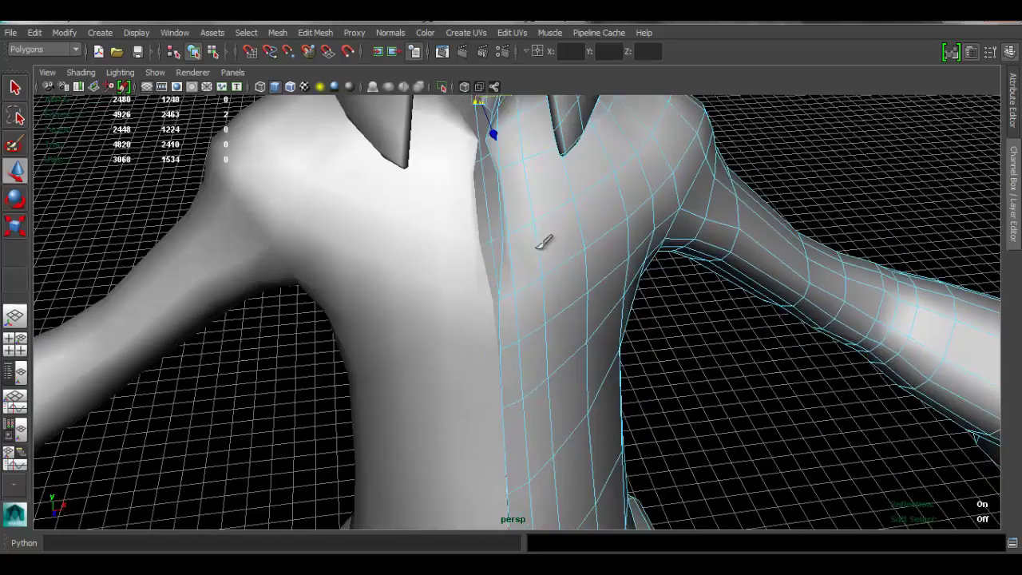
right_click_drag(543, 244, 583, 264, "alt")
double_click(504, 318)
left_click_drag(514, 309, 478, 206, "alt")
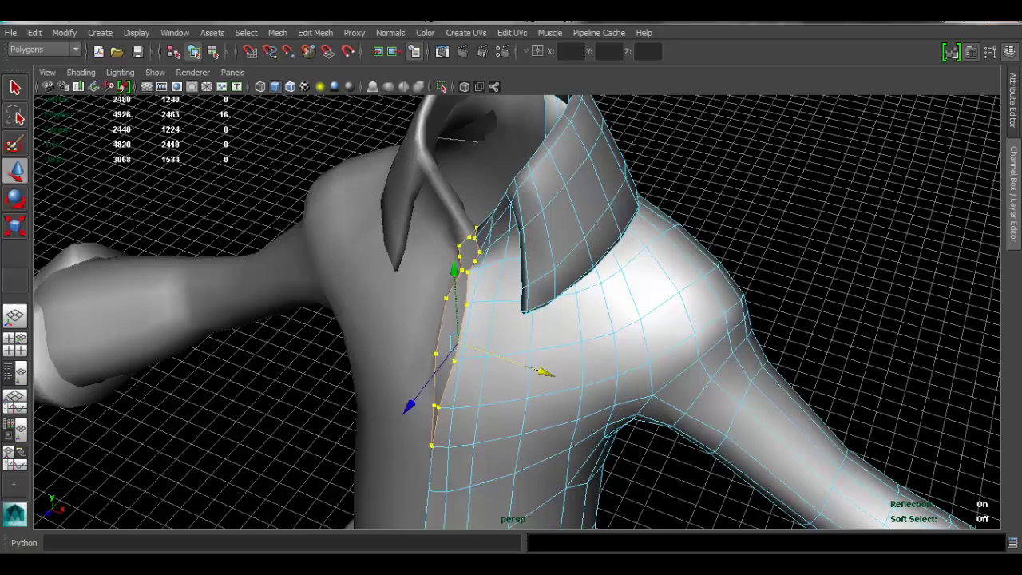
Align the selected seam edges to X = 0 using Absolute transform
left_click(611, 51)
left_click(519, 53)
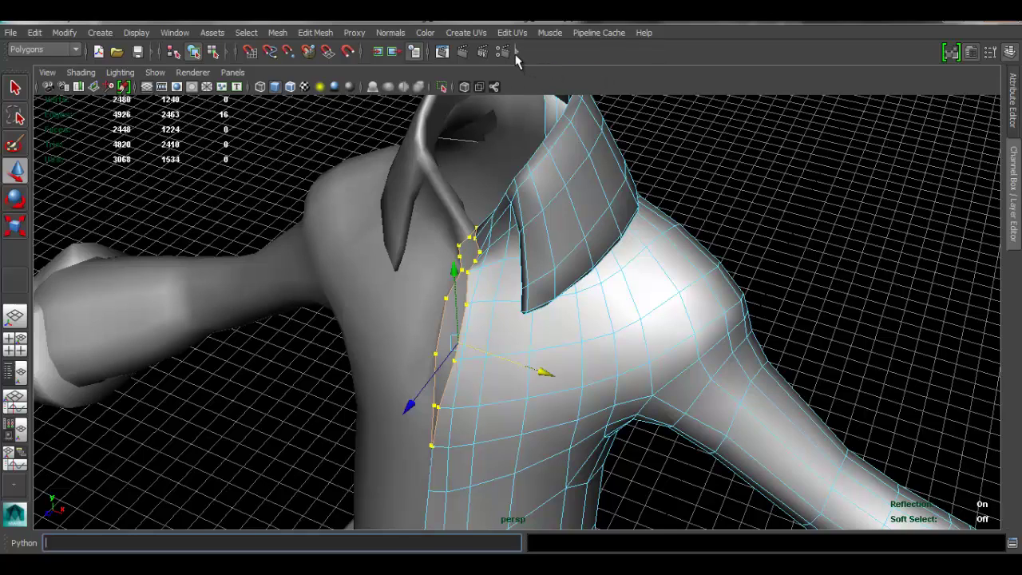
left_click(518, 52)
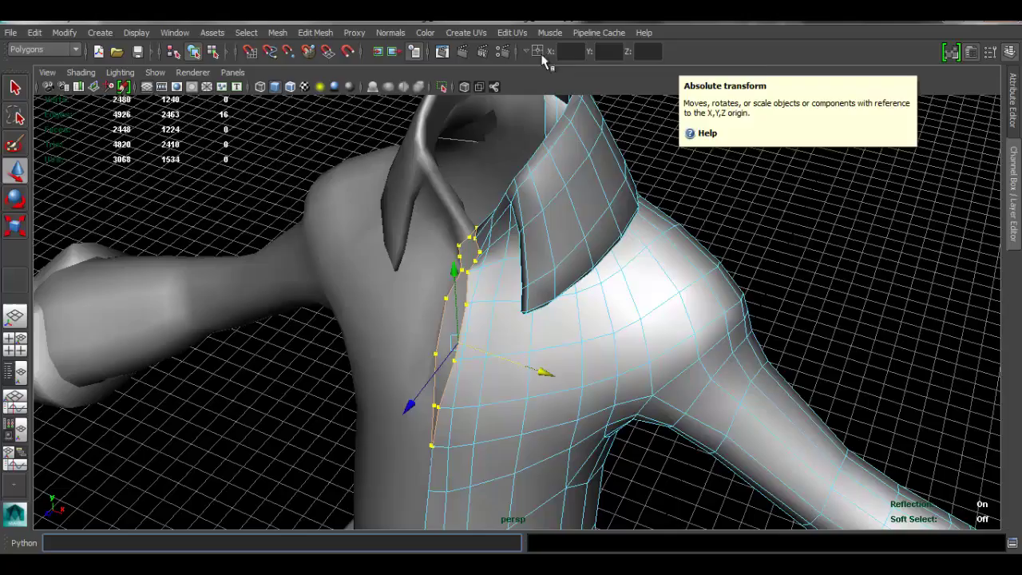
left_click_drag(660, 173, 703, 276, "alt")
right_click_drag(702, 276, 650, 290, "alt")
left_click_drag(621, 290, 605, 283, "alt")
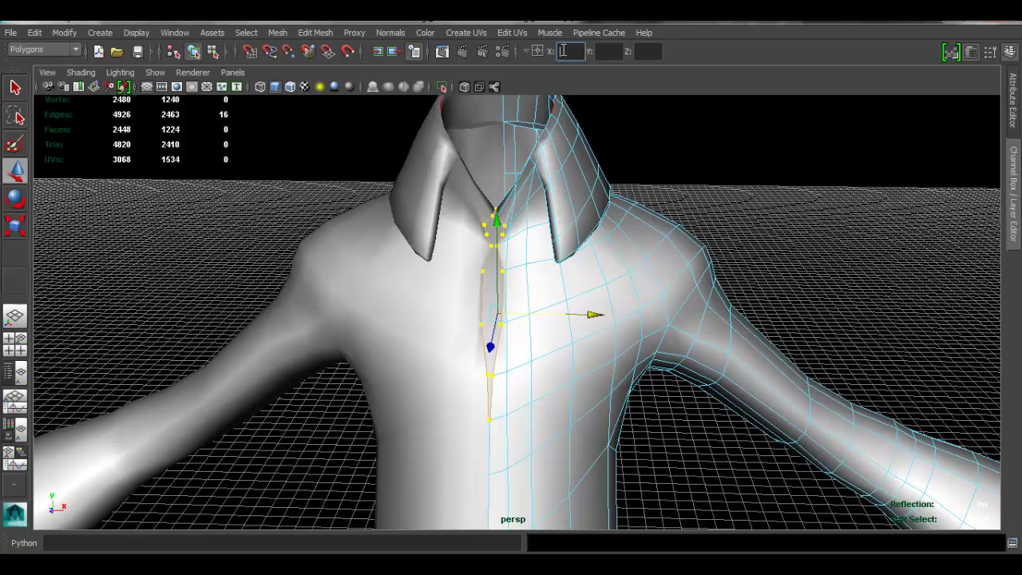
type("0")
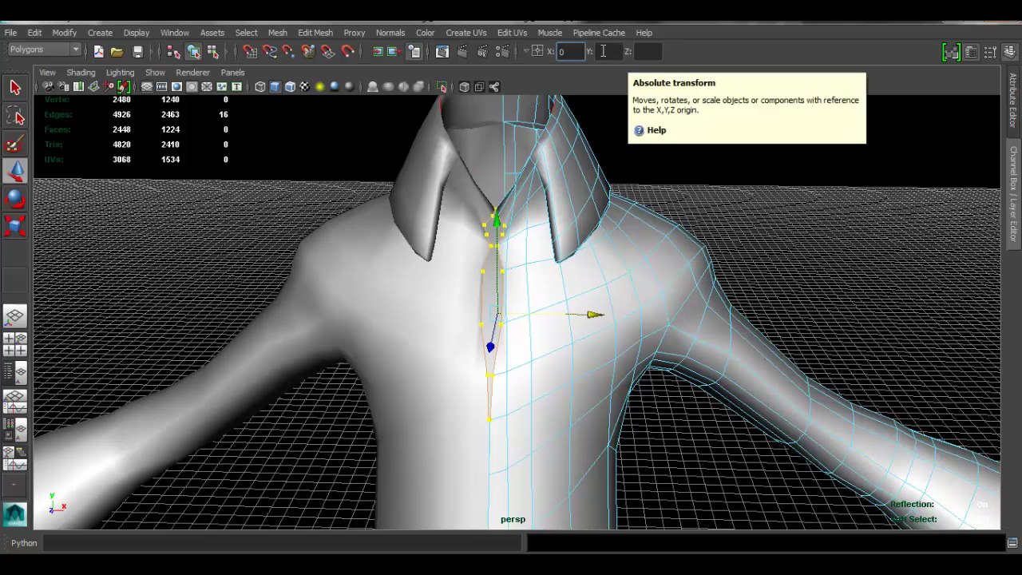
key("Return")
Select the run of centre-seam edges from the shirt down past the belt and align them to X = 0
scroll(566, 292, "up", 5)
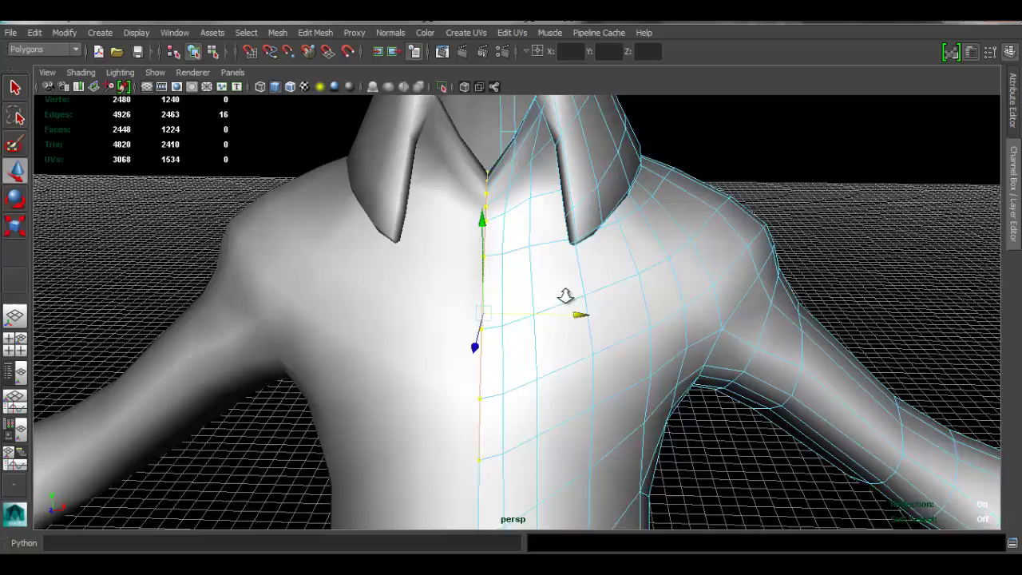
left_click_drag(551, 245, 557, 203, "alt")
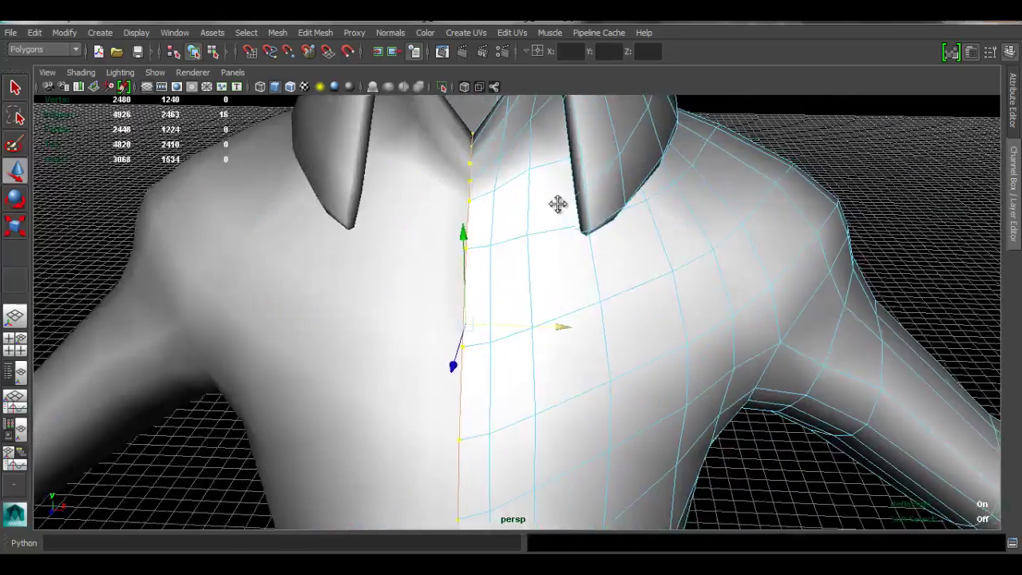
scroll(528, 208, "up", 8)
left_click(499, 174)
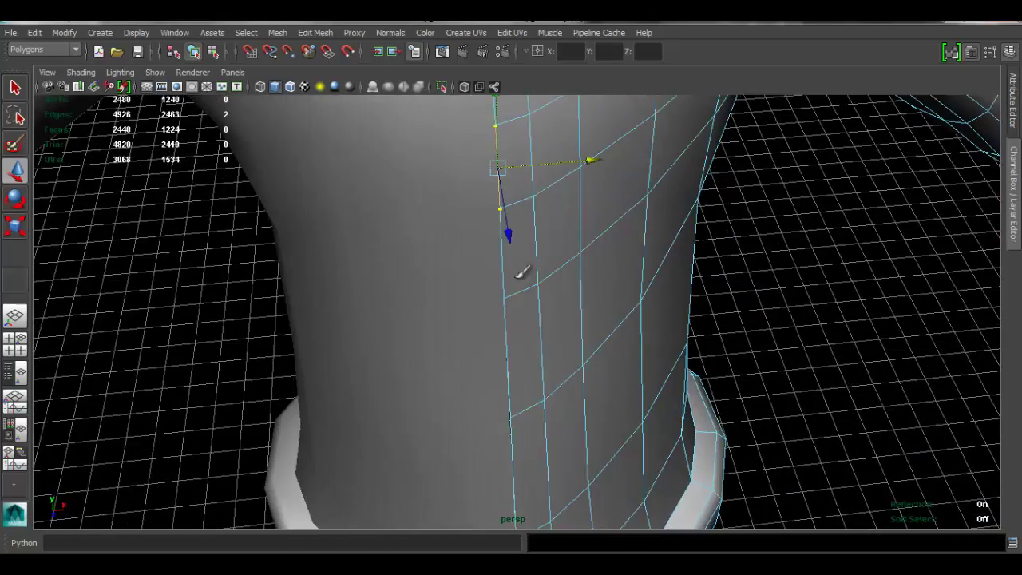
middle_click_drag(529, 366, 544, 201, "alt")
left_click_drag(603, 407, 585, 370, "alt")
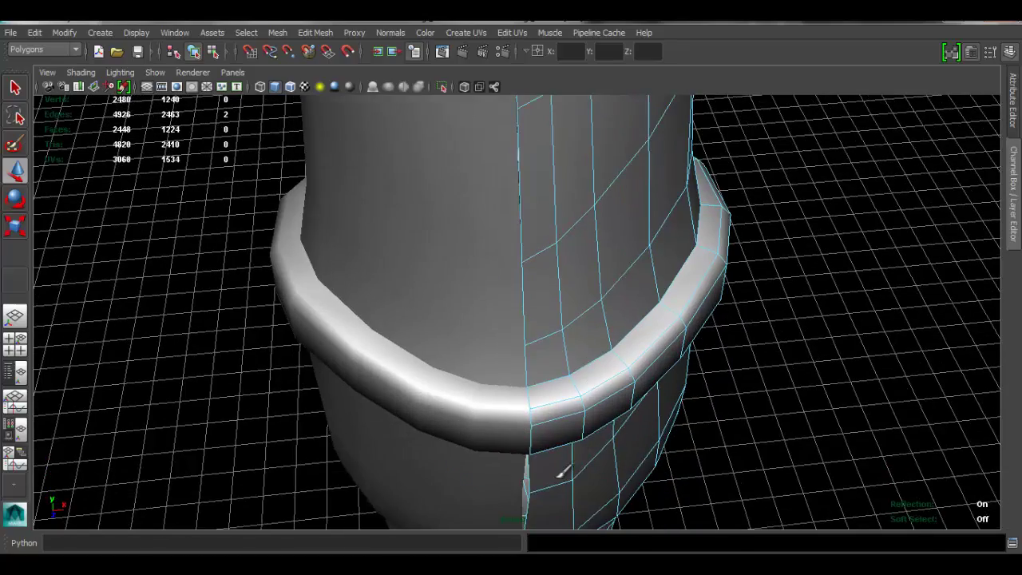
middle_click_drag(560, 473, 536, 295, "alt")
left_click_drag(517, 368, 527, 353, "alt")
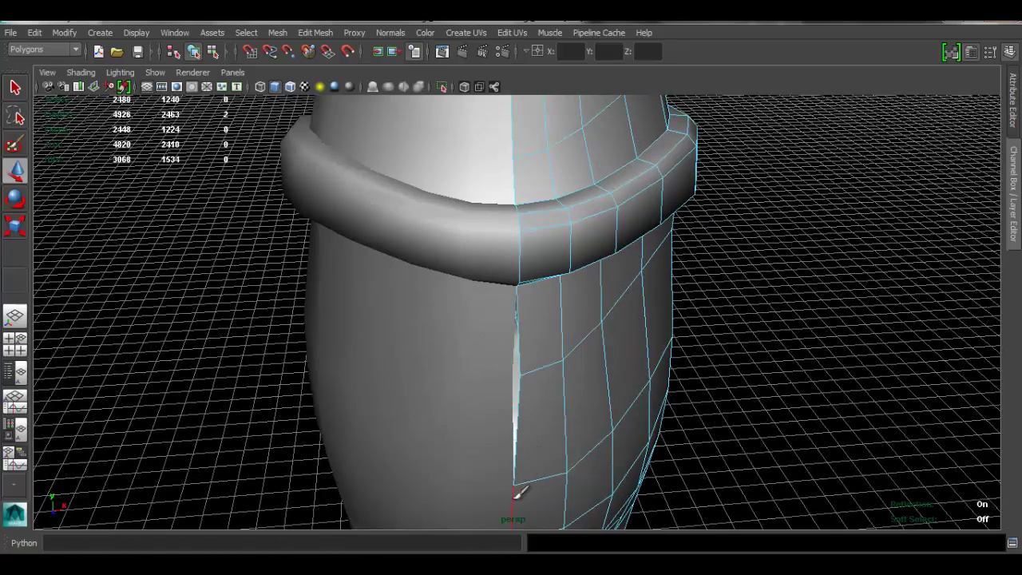
double_click(516, 488)
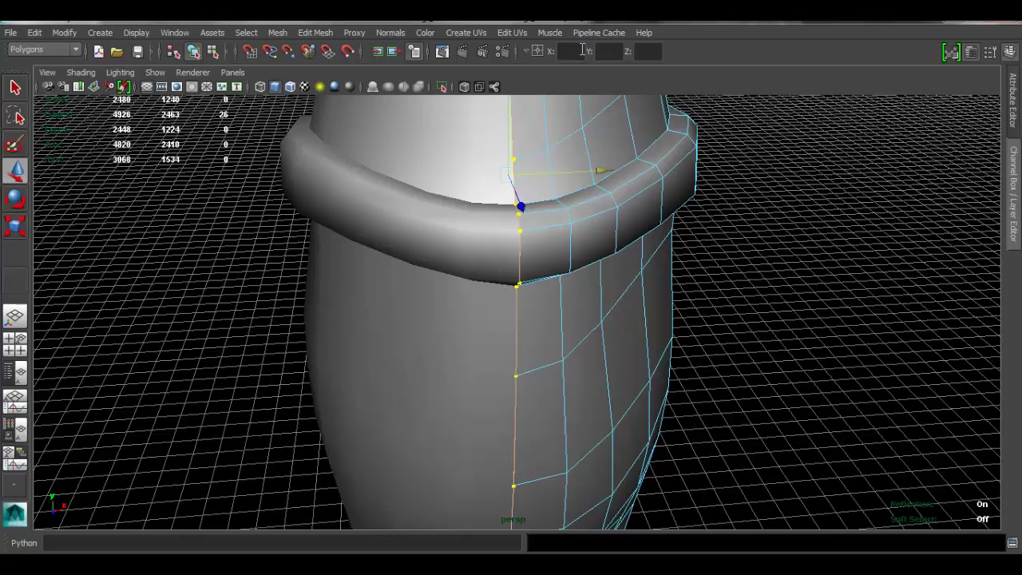
left_click(712, 273)
Return the selected body half to object selection and look over the whole front of the character
right_click_drag(712, 273, 477, 226, "alt")
left_click_drag(477, 225, 504, 269, "alt")
middle_click_drag(615, 104, 588, 226, "alt")
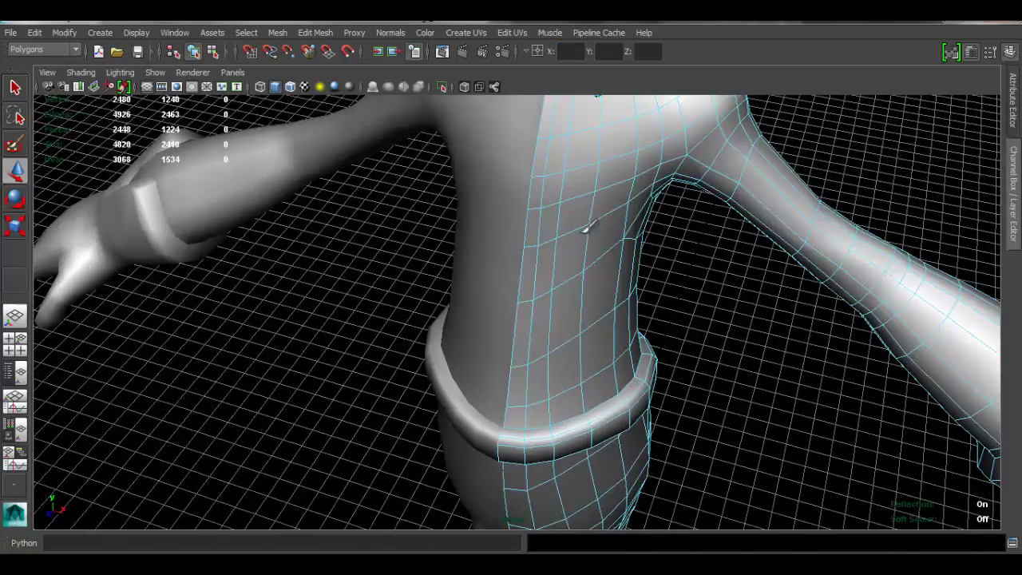
left_click_drag(587, 228, 591, 252, "alt")
right_click_drag(697, 164, 699, 162)
left_click_drag(699, 162, 579, 264, "alt")
right_click_drag(643, 274, 493, 274, "alt")
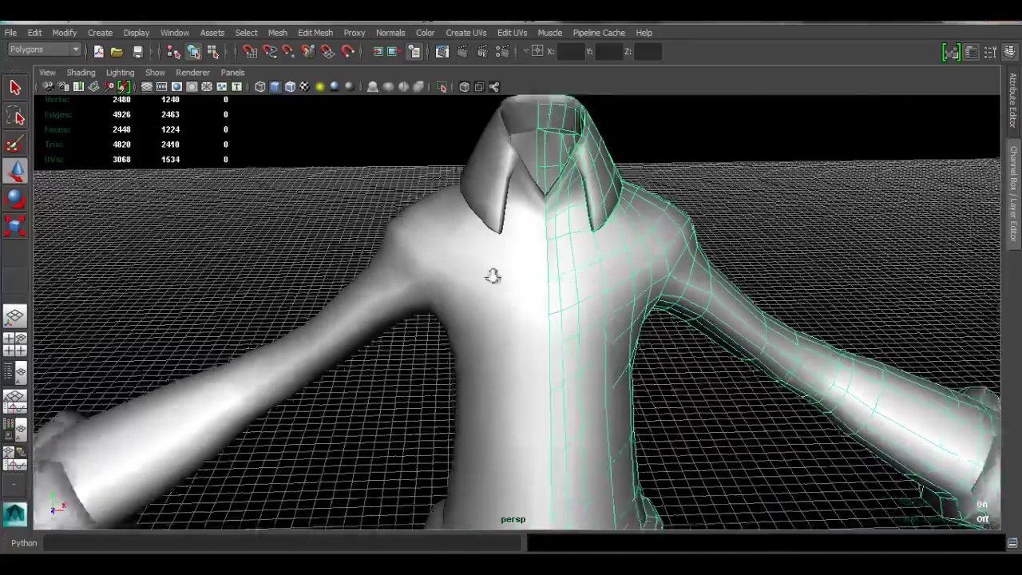
left_click_drag(493, 274, 544, 299, "alt")
right_click_drag(544, 299, 474, 251, "alt")
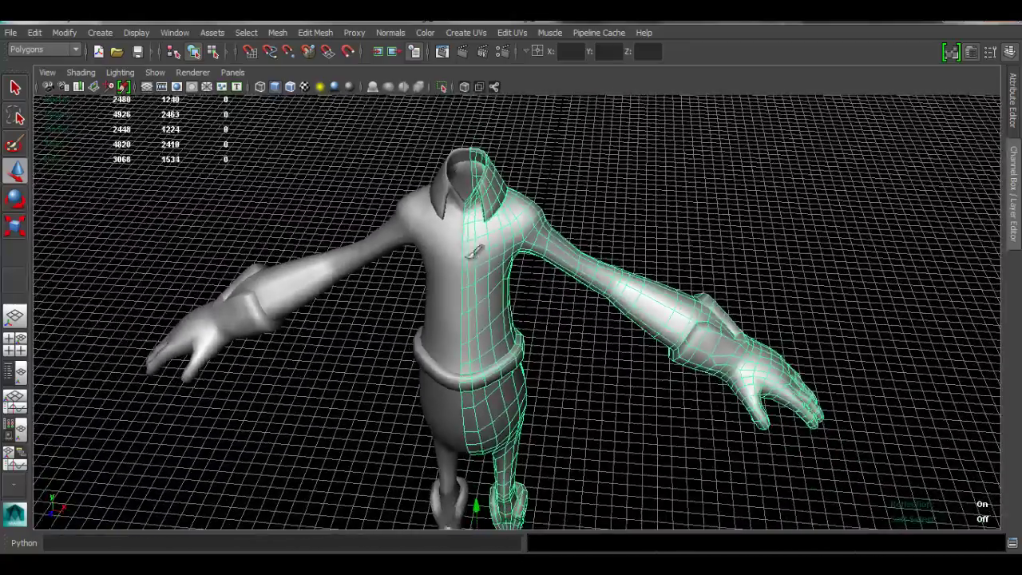
middle_click_drag(474, 251, 506, 237, "alt")
right_click_drag(506, 237, 400, 248, "alt")
left_click_drag(399, 247, 505, 244, "alt")
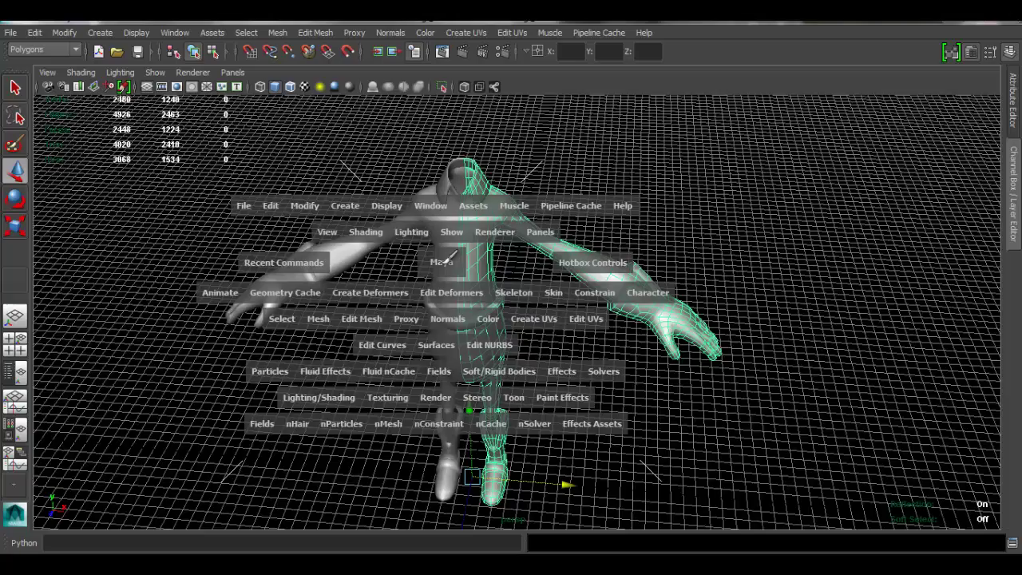
Examine the character's centre line in the front view, from the collar down to below the belt
left_click(449, 257)
scroll(379, 389, "down", 10)
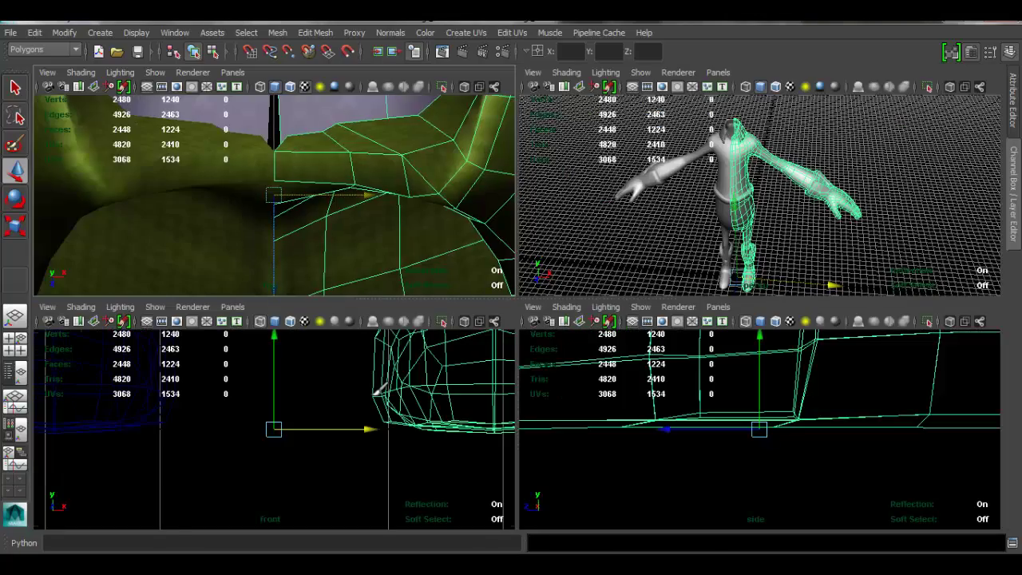
middle_click_drag(381, 389, 384, 471, "alt")
key("space")
middle_click_drag(527, 189, 471, 550, "alt")
scroll(511, 346, "down", 5)
middle_click_drag(506, 359, 511, 294, "alt")
scroll(506, 301, "down", 5)
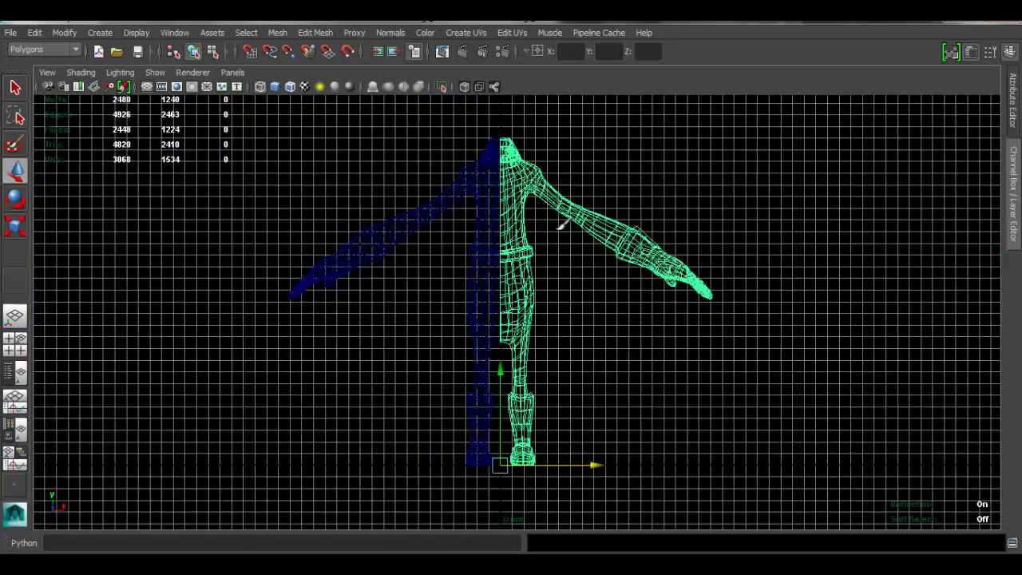
middle_click_drag(561, 224, 555, 368, "alt")
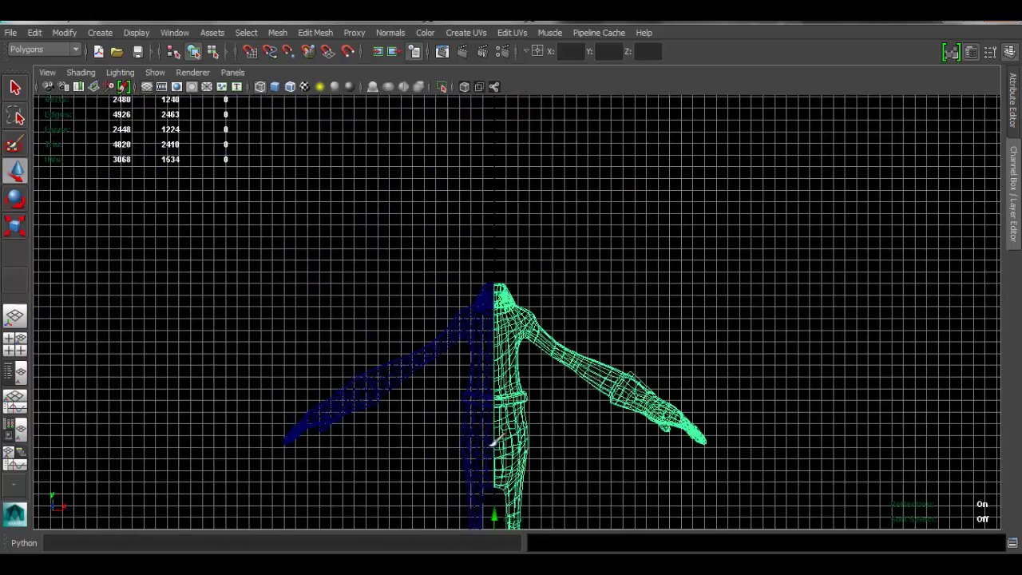
scroll(507, 250, "up", 6)
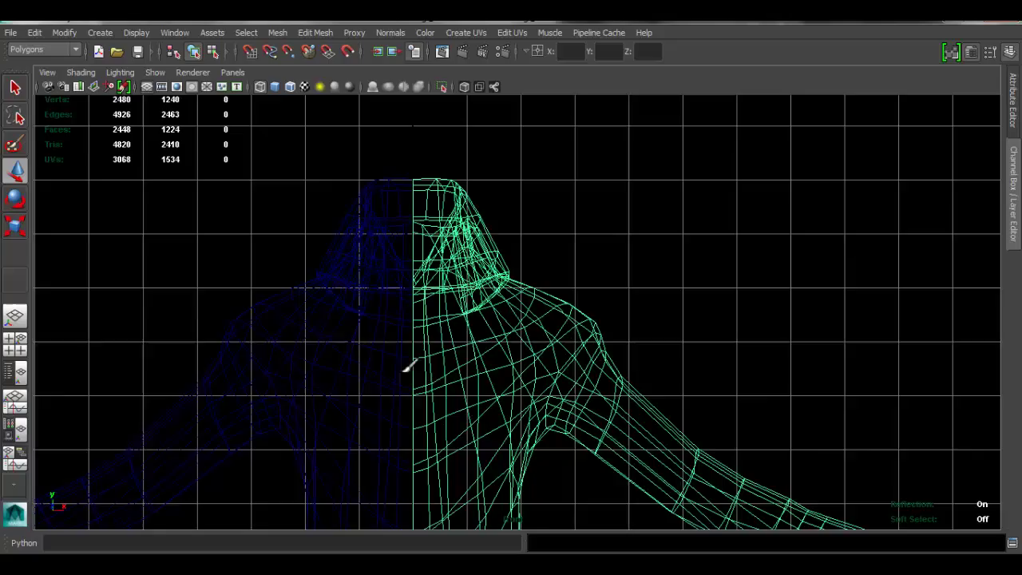
middle_click_drag(520, 318, 599, 85, "alt")
right_click_drag(519, 330, 609, 359, "alt")
right_click_drag(771, 368, 479, 367, "alt")
middle_click_drag(619, 436, 586, 276, "alt")
right_click_drag(408, 276, 918, 431, "alt")
middle_click_drag(482, 251, 548, 343, "alt")
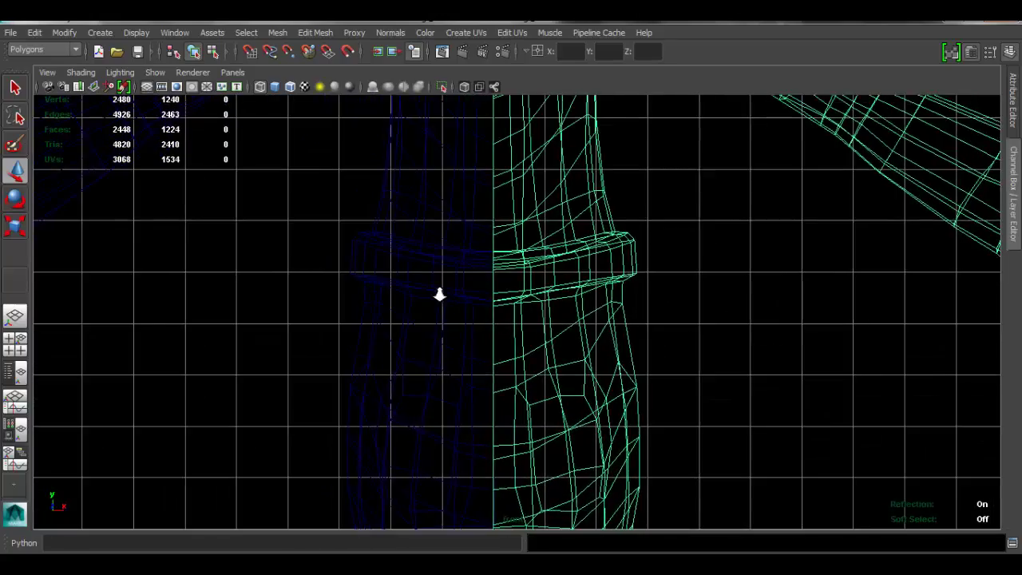
scroll(440, 295, "up", 3)
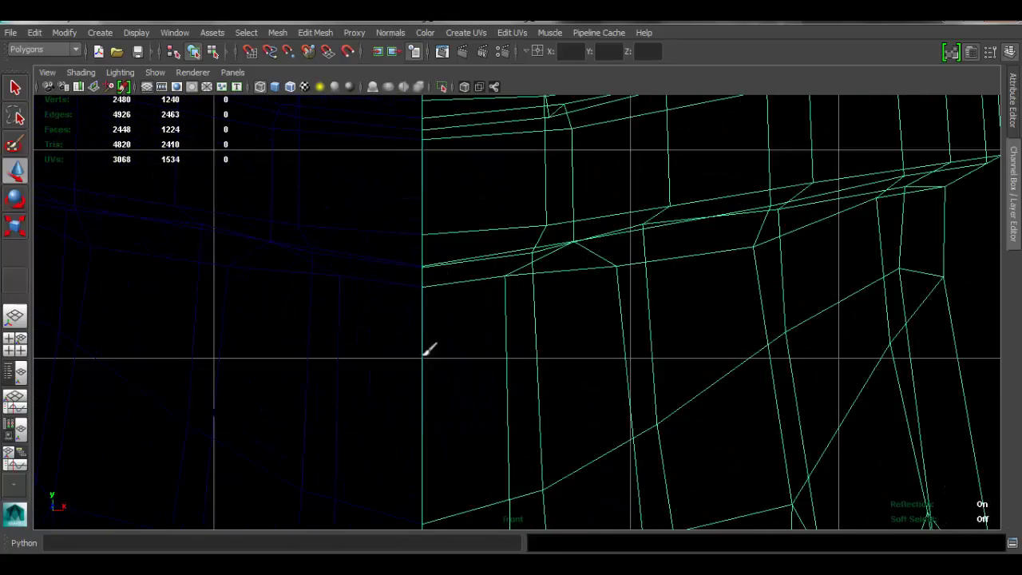
scroll(564, 256, "up", 2)
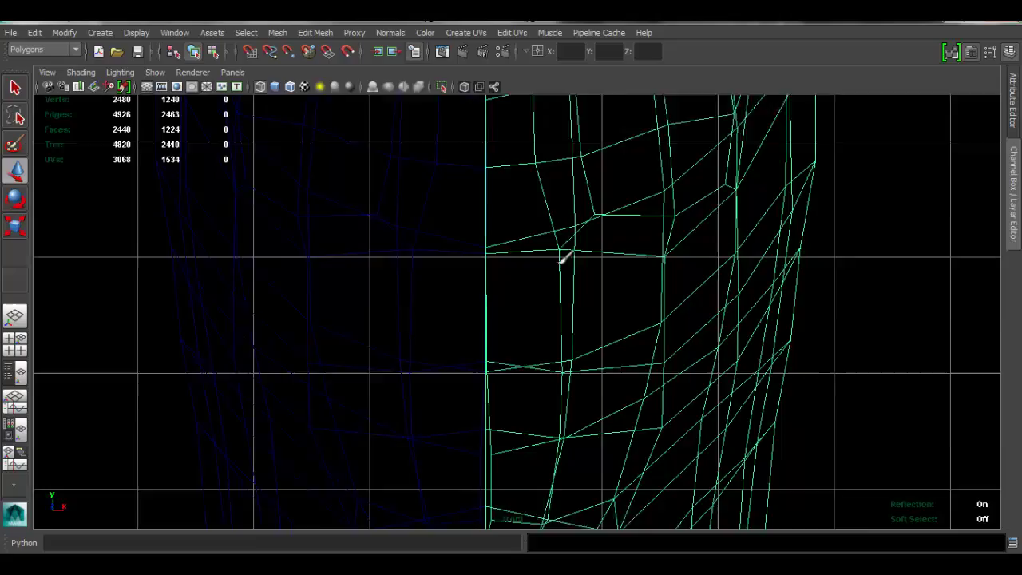
In the perspective view, duplicate the selected body half and move the copy forward and sideways away from the original character
key("space")
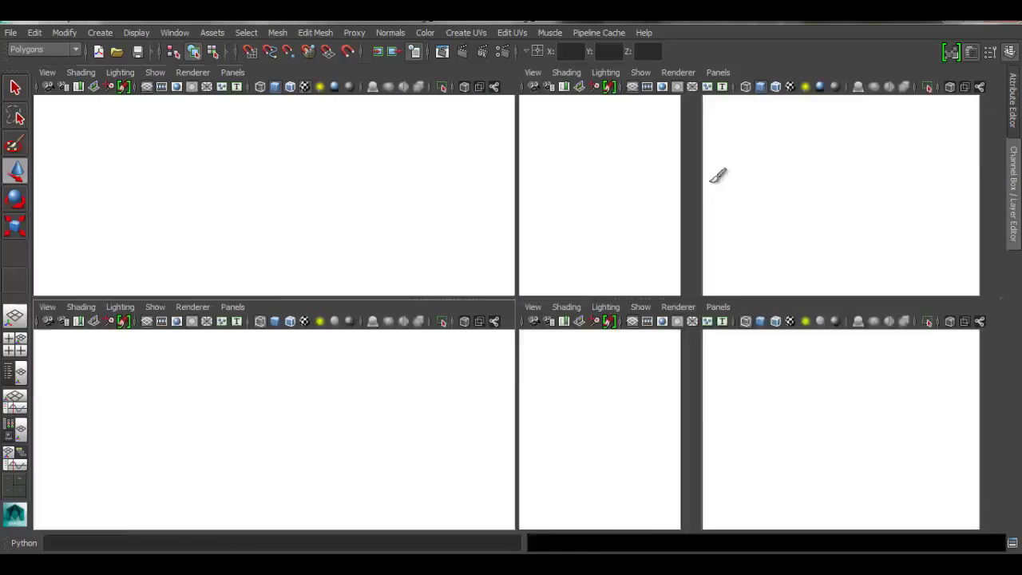
key("space")
left_click_drag(513, 286, 493, 365, "alt")
key("ctrl+d")
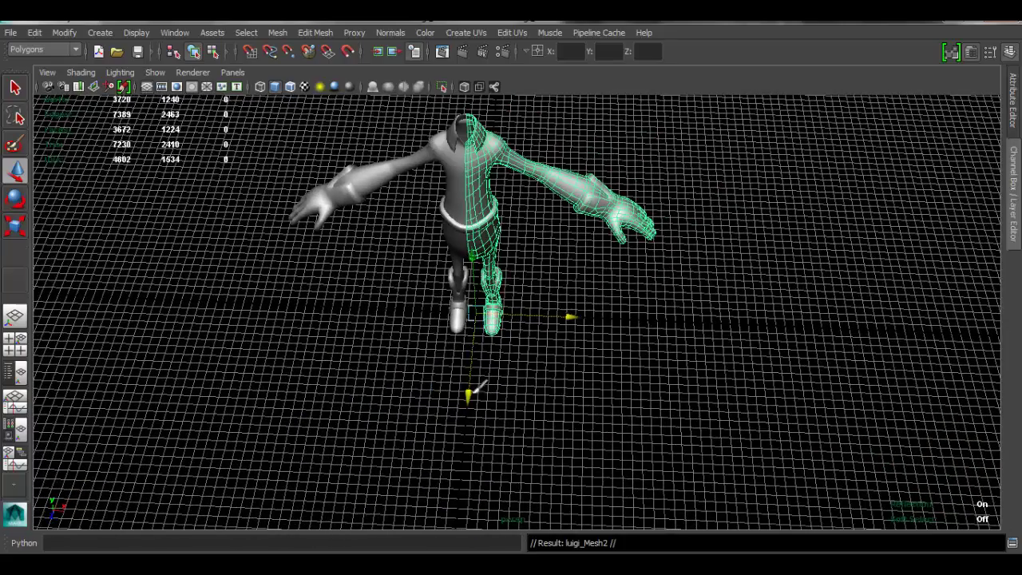
left_click_drag(455, 541, 454, 550)
middle_click_drag(559, 471, 744, 482)
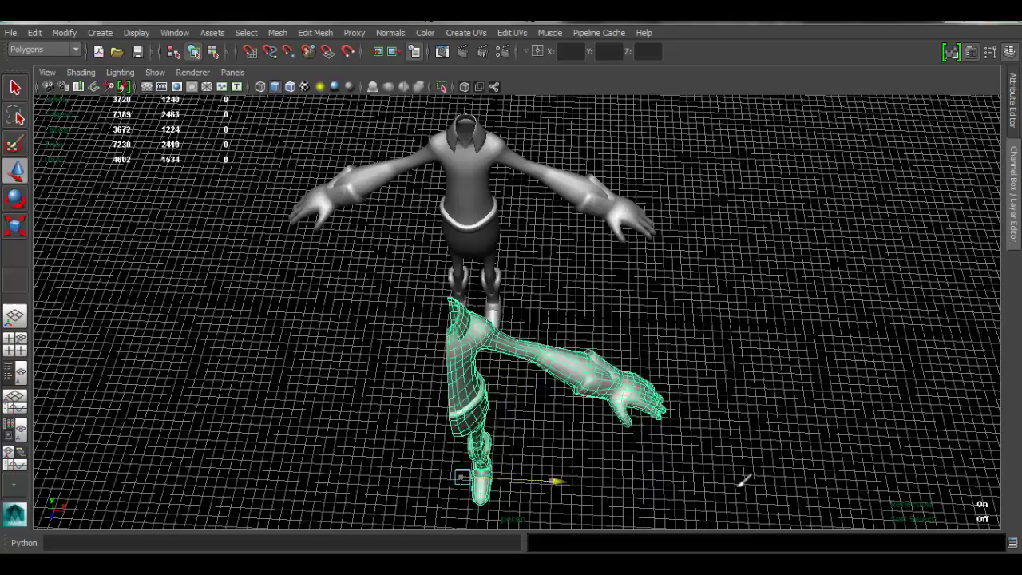
left_click_drag(645, 427, 432, 272, "alt")
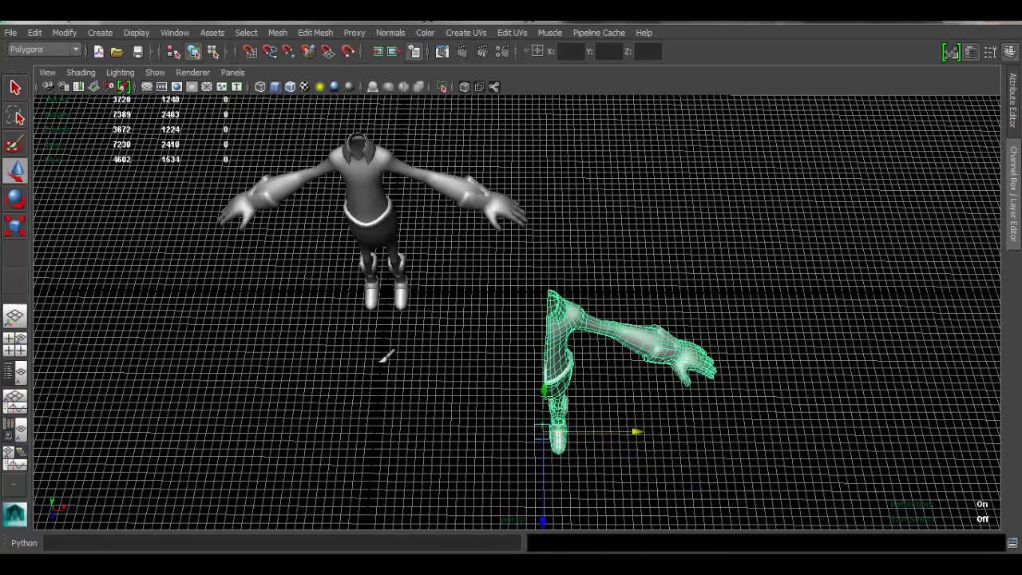
Create the mirrored other half of the moved copy with Duplicate Special
left_click(34, 32)
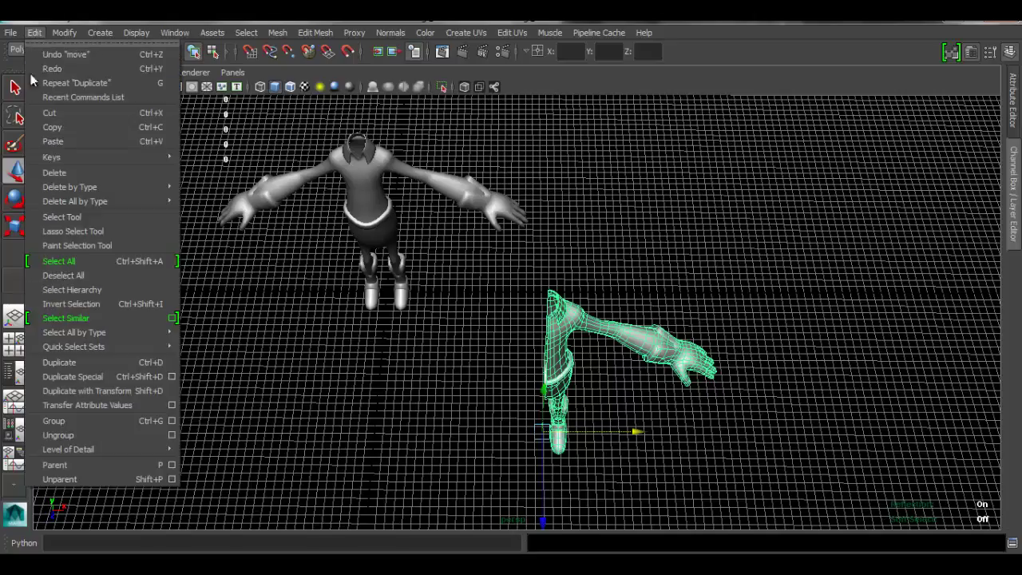
left_click(107, 381)
left_click_drag(479, 339, 630, 198, "alt")
middle_click_drag(628, 198, 597, 285, "alt")
right_click_drag(598, 286, 511, 206, "alt")
Move the front seam edge above the belt on the offset copy sideways to open a gap
left_click(495, 305)
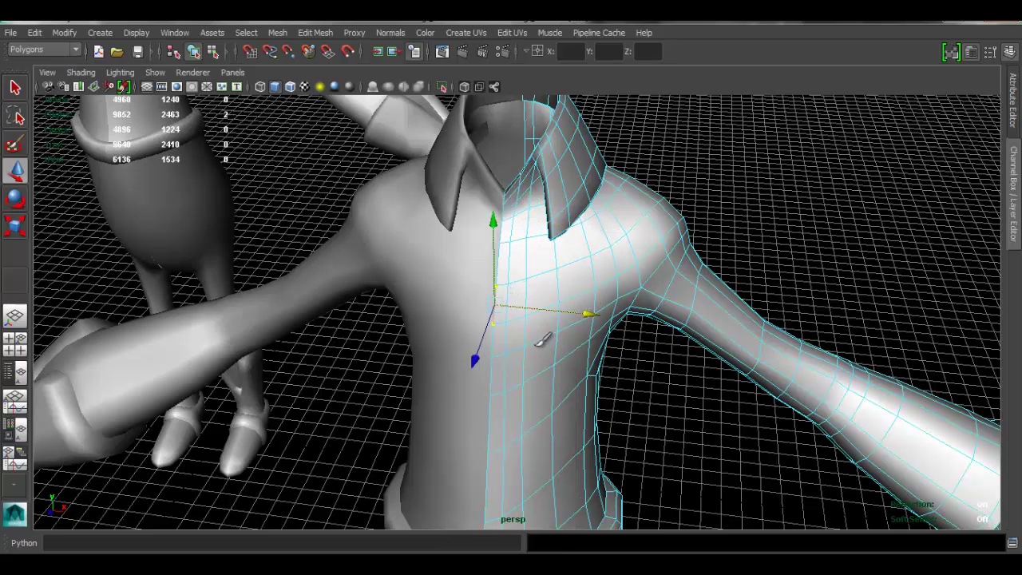
left_click(490, 436, "shift")
left_click_drag(585, 381, 669, 369)
left_click(586, 276)
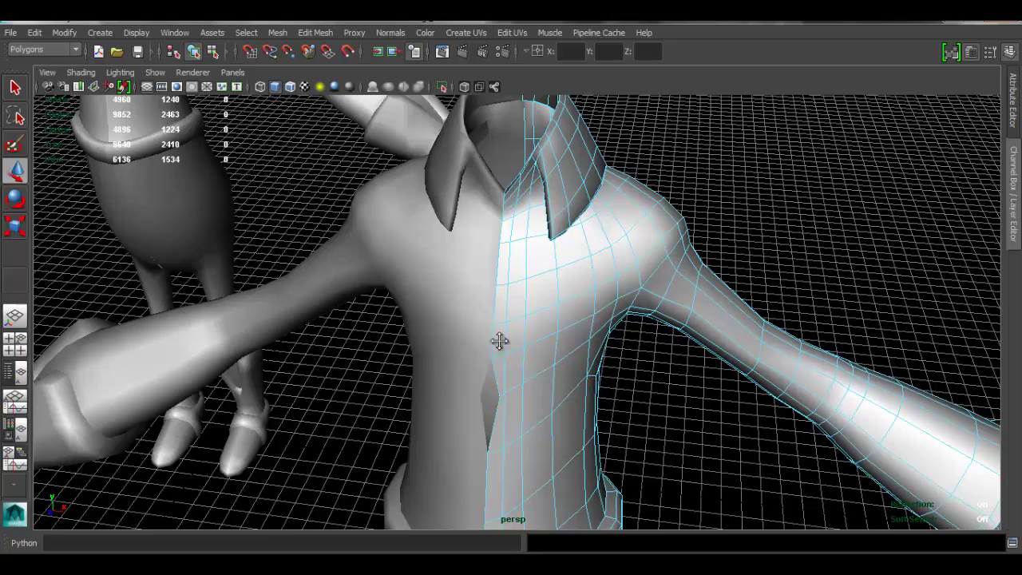
Try to align the run of front seam edges spanning the offset copy's gap to X = 0
middle_click_drag(500, 342, 526, 202, "alt")
right_click_drag(526, 201, 568, 275, "alt")
middle_click_drag(524, 120, 520, 270, "alt")
left_click(517, 210)
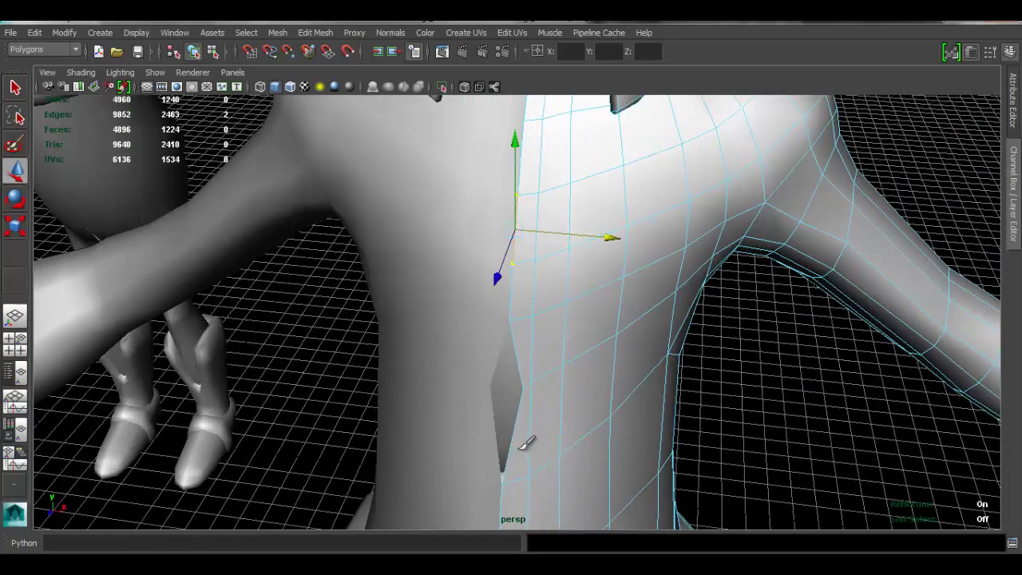
double_click(503, 496, "shift")
right_click_drag(546, 424, 375, 192, "alt")
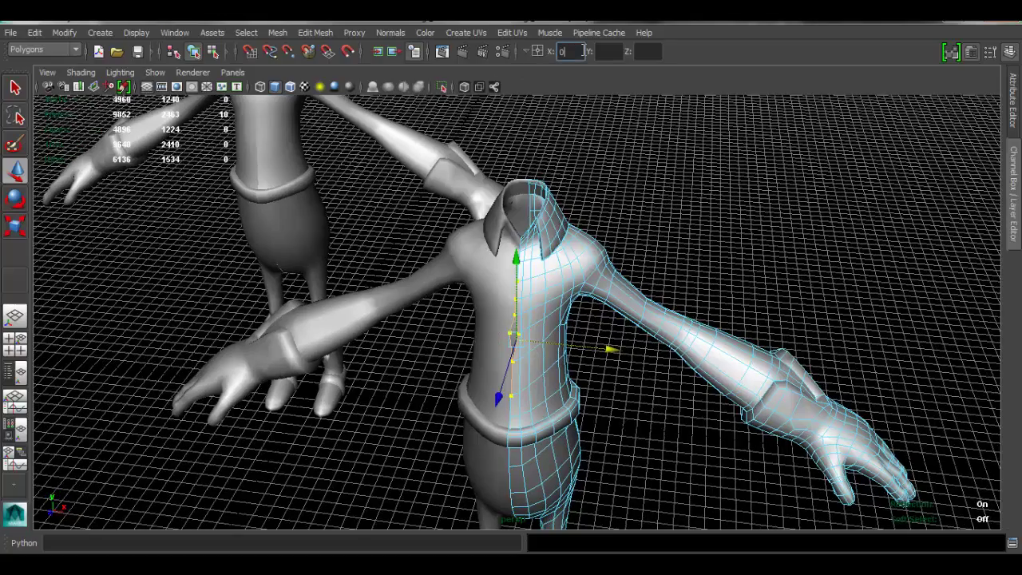
type("0")
key("Return")
Inspect the offset copy's aligned seam edges against the original character and undo the X = 0 alignment
left_click_drag(529, 232, 563, 246, "alt")
right_click_drag(649, 341, 476, 282, "alt")
mouse_move(476, 283)
left_mouse_down("alt")
mouse_move(435, 312)
mouse_move(436, 283)
mouse_move(449, 306)
mouse_move(483, 281)
left_mouse_up("alt")
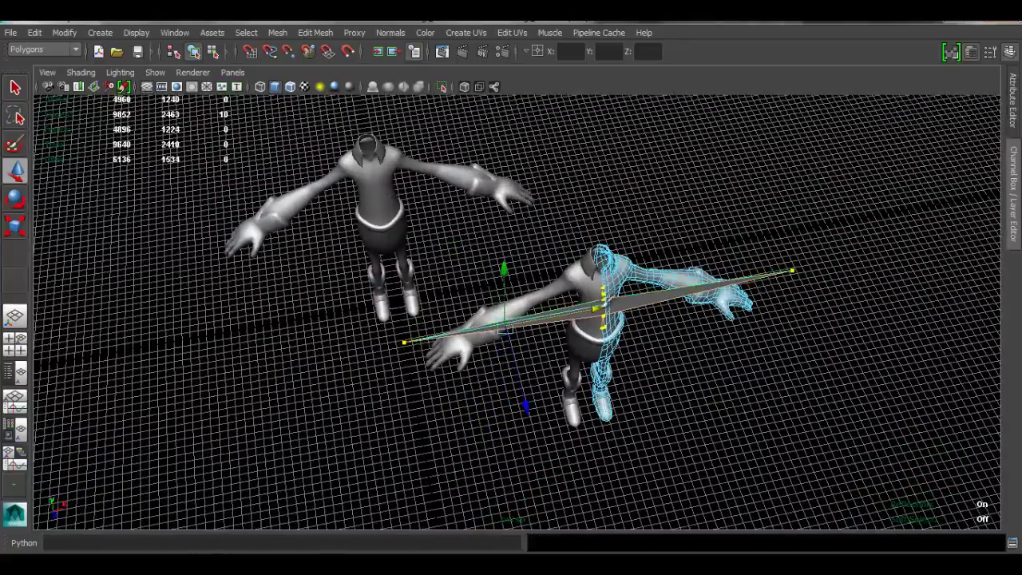
left_click_drag(558, 310, 512, 329, "alt")
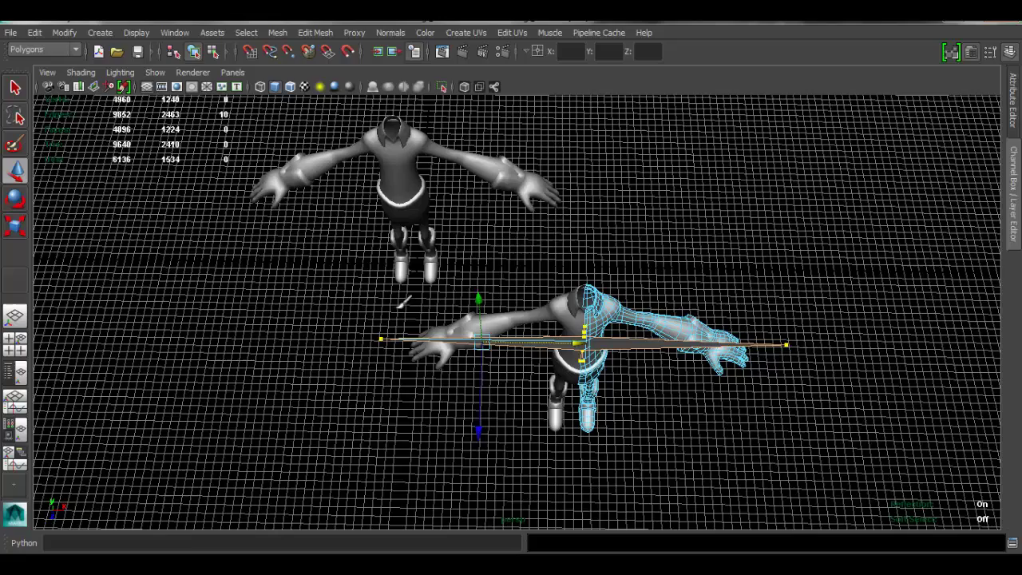
left_click_drag(423, 317, 429, 325, "alt")
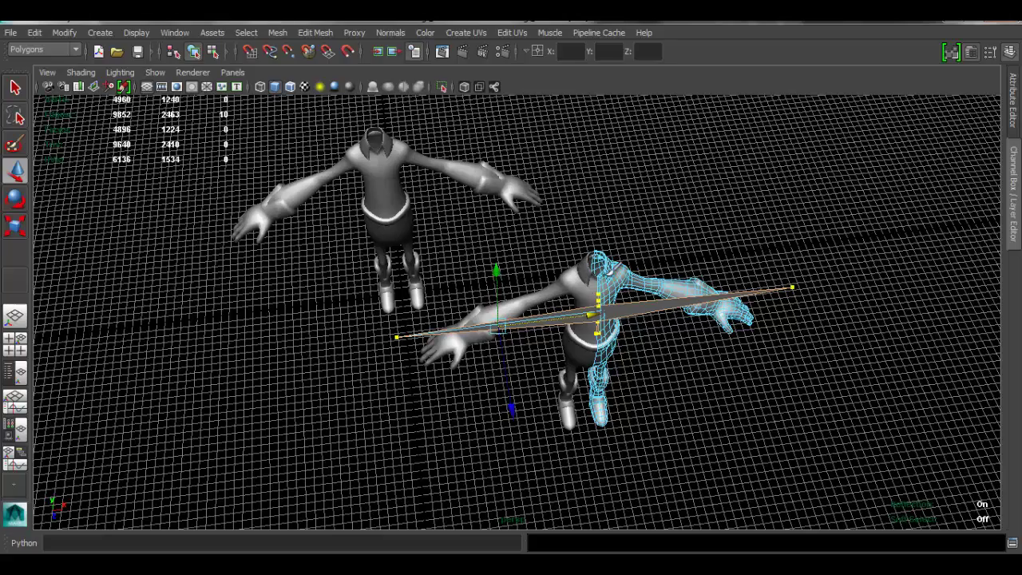
left_click_drag(675, 285, 474, 235, "alt")
right_click_drag(435, 237, 610, 241, "alt")
key("ctrl+z")
left_click_drag(558, 257, 551, 340, "alt")
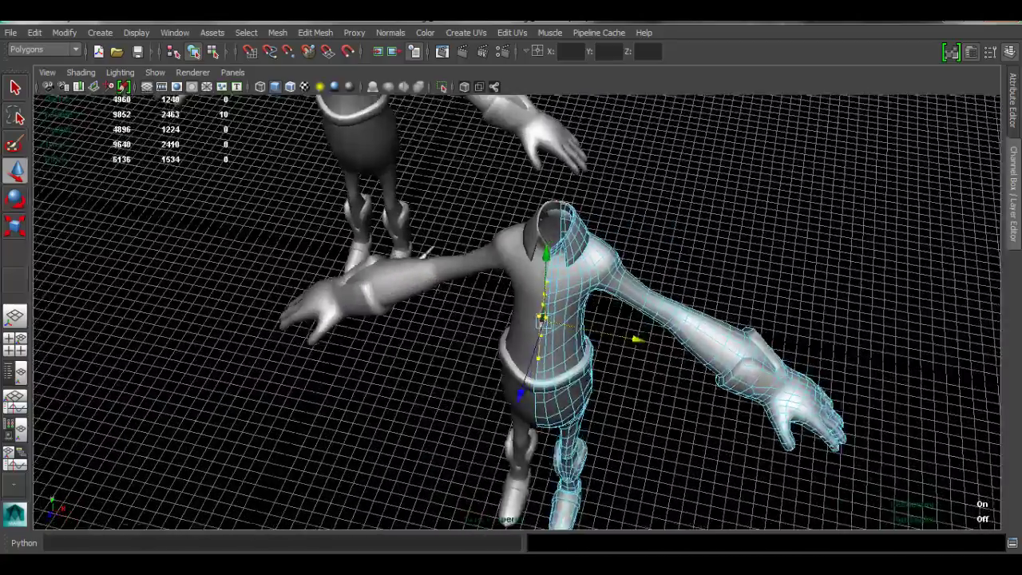
Return the offset copy's body half to object selection and bring both characters into view
right_click_drag(479, 335, 551, 340, "alt")
middle_click_drag(551, 339, 447, 339, "alt")
right_click_drag(416, 221, 563, 171)
right_click_drag(516, 240, 625, 157)
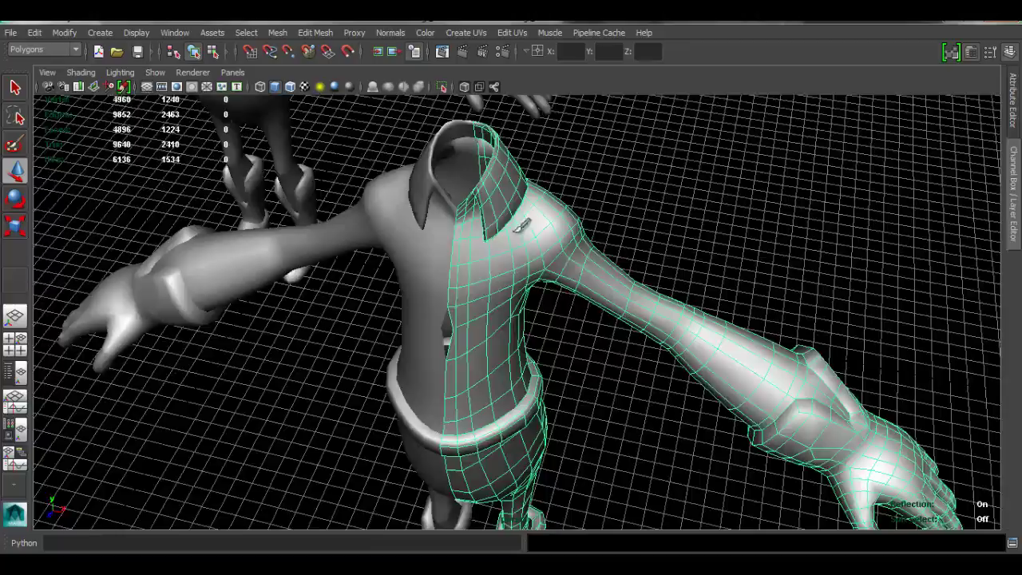
right_click_drag(614, 280, 393, 242, "alt")
left_click_drag(515, 219, 541, 266, "alt")
right_click_drag(541, 267, 359, 280, "alt")
middle_click_drag(497, 254, 491, 253, "alt")
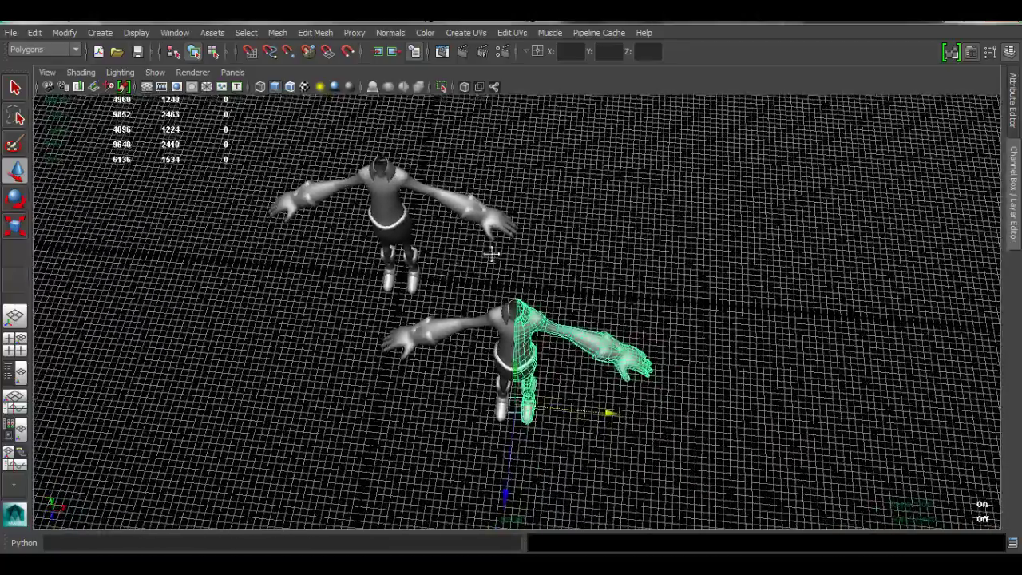
Select both halves of the original character at the grid centre and delete them
left_click_drag(491, 254, 564, 212, "alt")
left_click(564, 212)
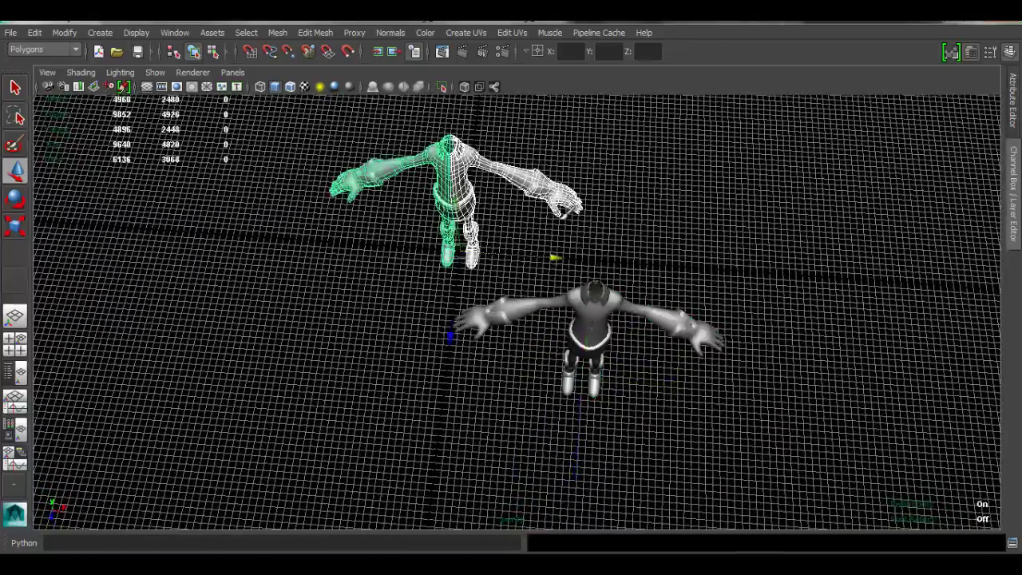
key("Delete")
Delete the mirrored half of the remaining offset character
scroll(655, 263, "up", 4)
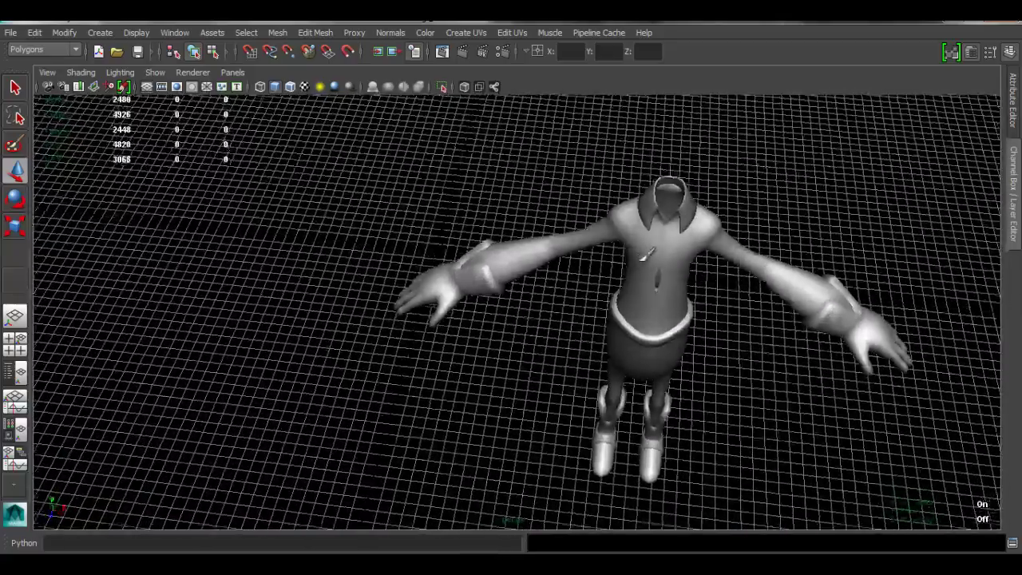
middle_click_drag(645, 254, 549, 306, "alt")
left_click(549, 305)
key("Delete")
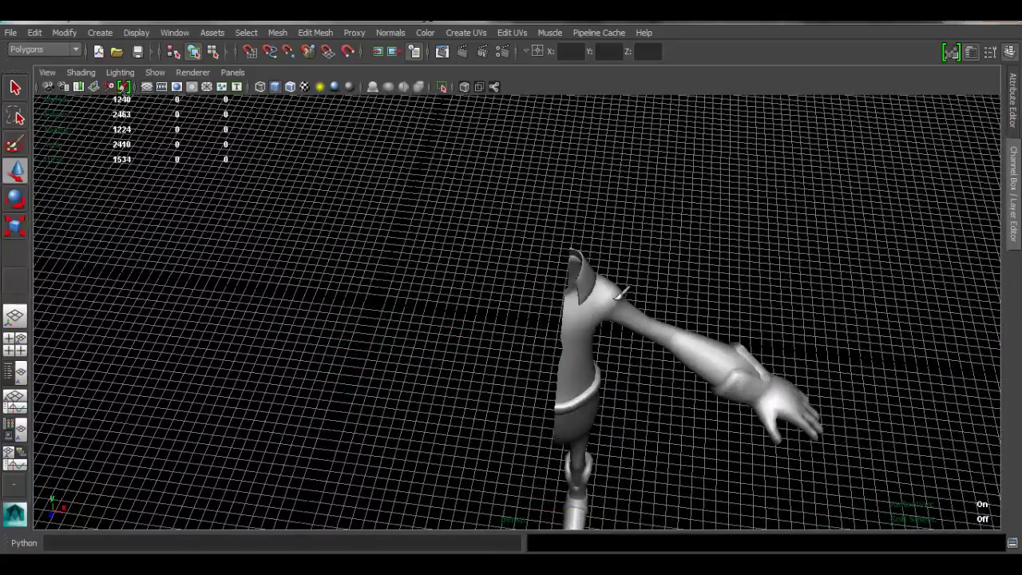
Select the remaining body half and move it to X 0, Y 0, Z 0 at the grid centre
left_click(621, 294)
mouse_move(621, 294)
left_mouse_down("alt")
mouse_move(620, 240)
mouse_move(561, 219)
mouse_move(586, 219)
mouse_move(605, 251)
mouse_move(589, 252)
mouse_move(611, 281)
left_mouse_up("alt")
left_click_drag(626, 325, 527, 318, "alt")
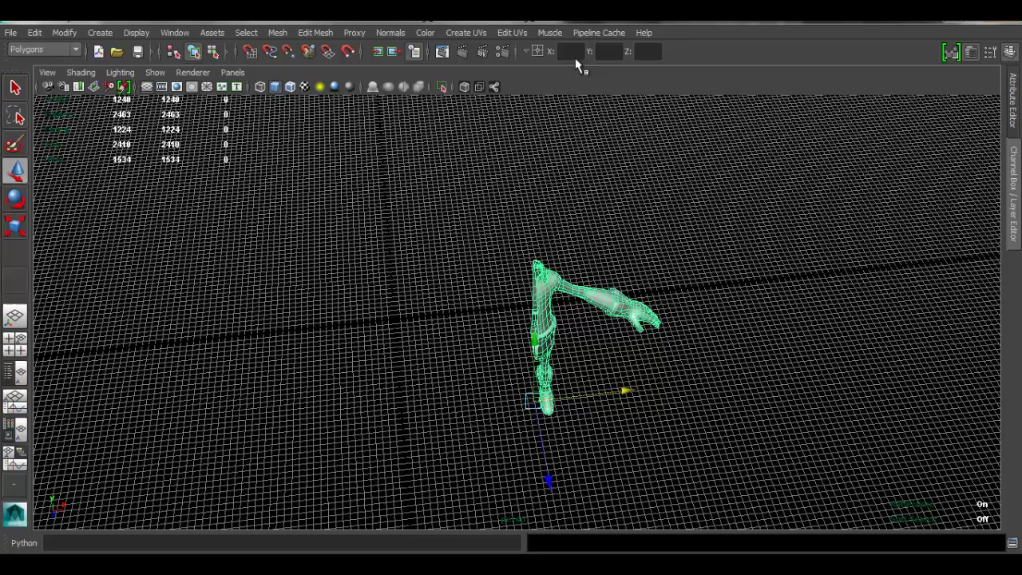
left_click(631, 211)
left_click(556, 277)
type("0")
key("Tab")
type("0")
key("Tab")
key("Return")
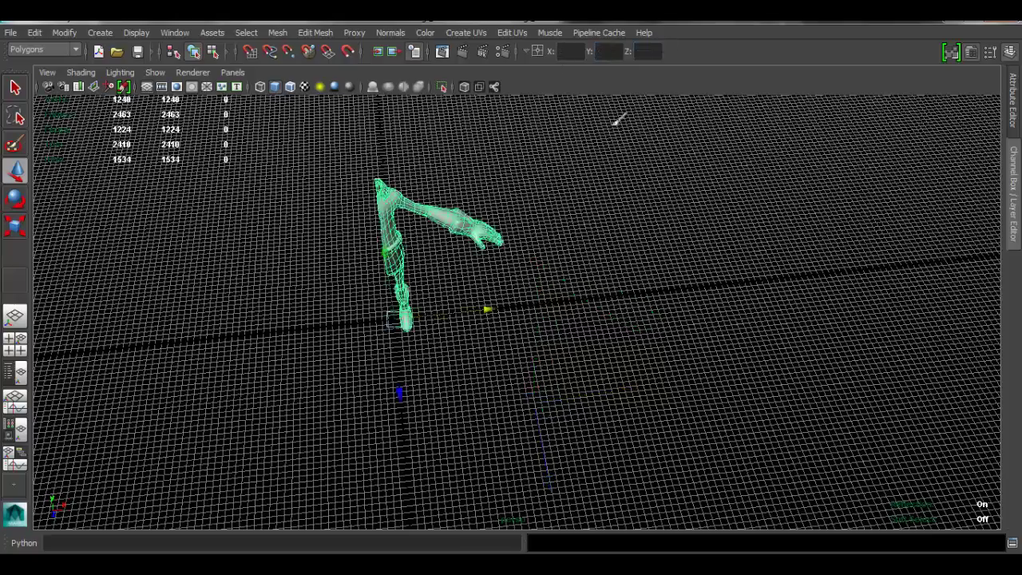
Check in the front and perspective views how the moved body half's seam edge lines up with the grid centre
left_click_drag(513, 262, 491, 203, "alt")
middle_click_drag(383, 224, 456, 240, "alt")
right_click_drag(456, 239, 935, 391, "alt")
left_click_drag(574, 312, 590, 315, "alt")
key("space")
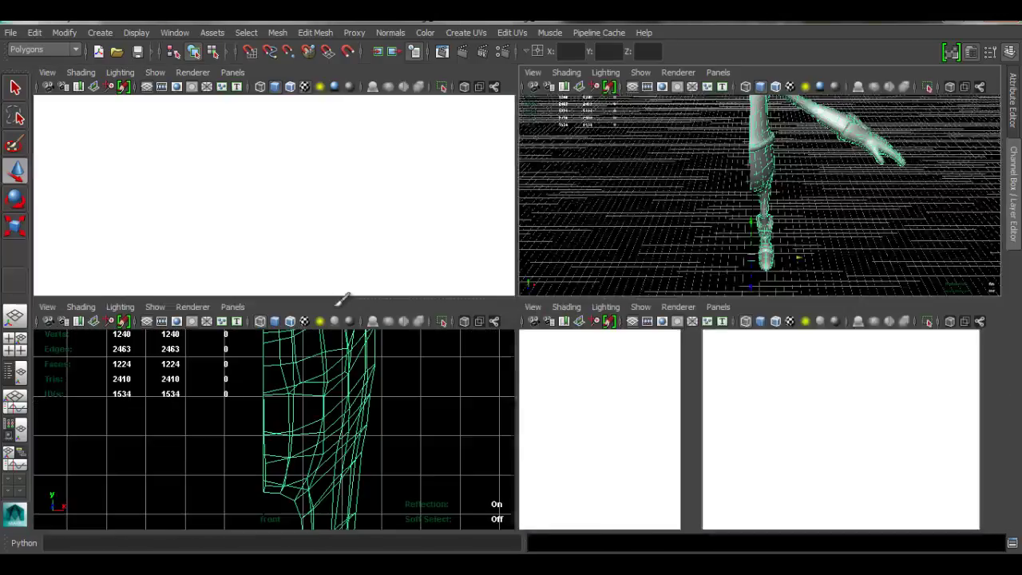
scroll(375, 360, "down", 5)
middle_click_drag(376, 359, 391, 402, "alt")
scroll(366, 390, "down", 5)
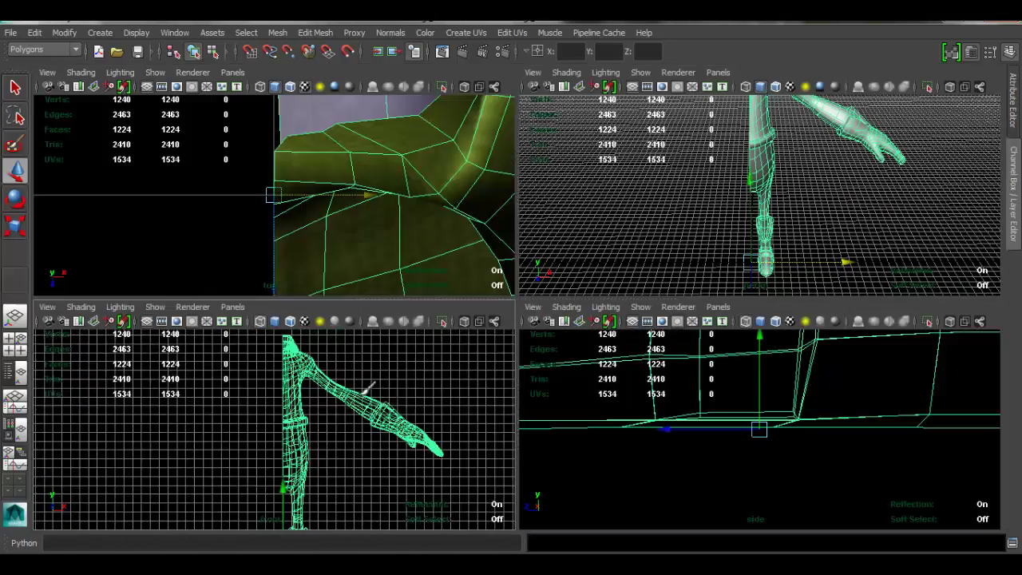
scroll(349, 378, "up", 3)
key("space")
left_click_drag(764, 216, 553, 339, "alt")
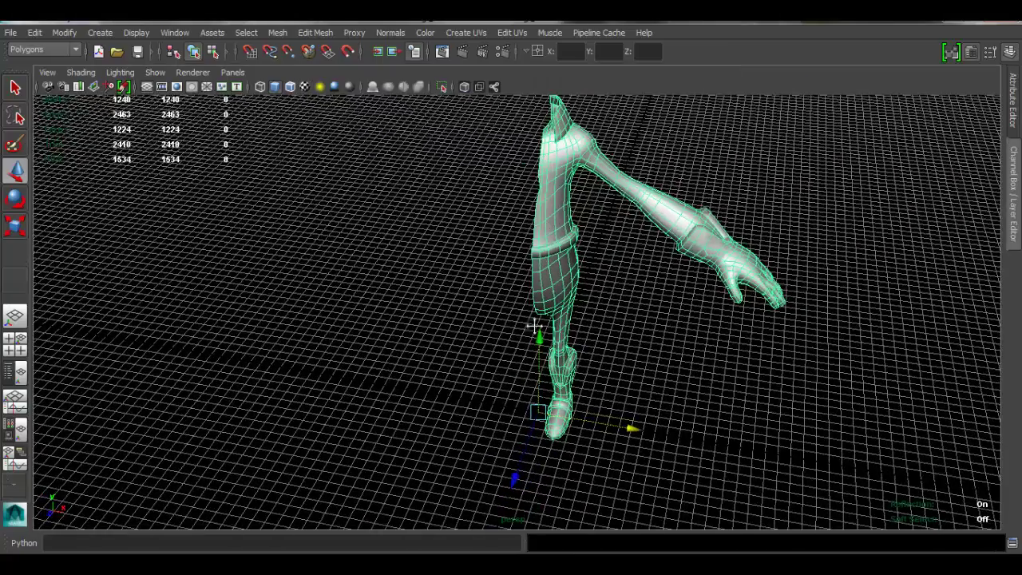
middle_click_drag(535, 326, 498, 393, "alt")
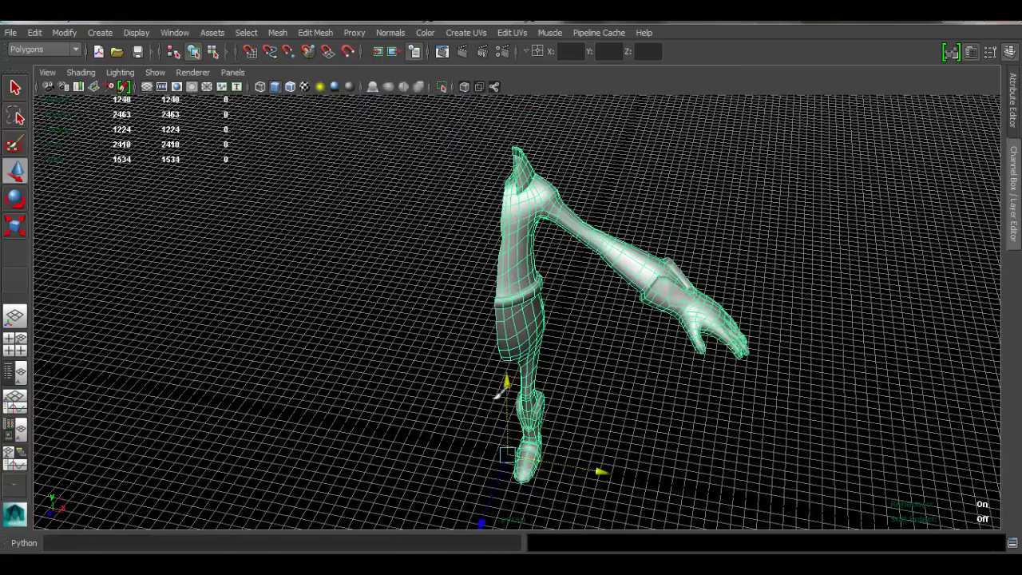
Center the body half's pivot and place the mesh at X 0, Y 0, Z 0
left_click(64, 33)
left_click(128, 171)
left_click_drag(649, 254, 580, 228, "alt")
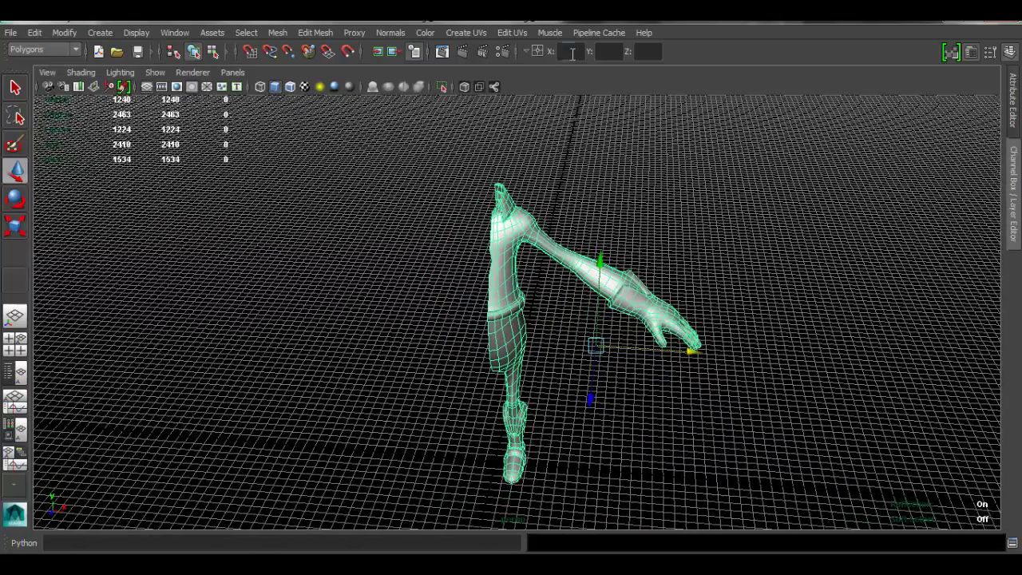
type("0")
key("Tab")
type("0")
key("Tab")
type("0")
key("Return")
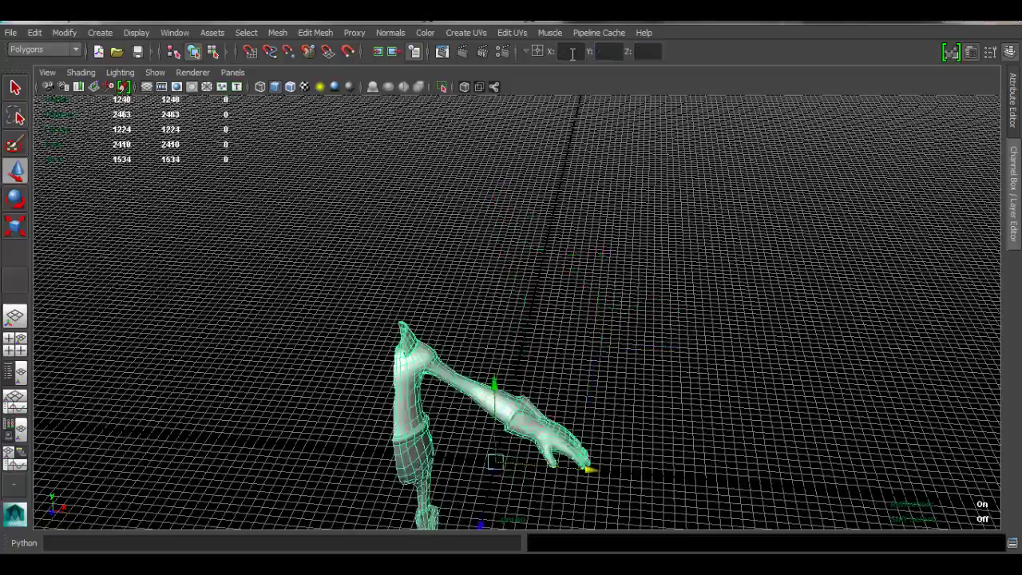
Examine the distance between the body half's centred pivot and its open seam edge
left_click_drag(509, 210, 556, 281, "alt")
right_click_drag(393, 281, 486, 245, "alt")
middle_click_drag(486, 244, 520, 332, "alt")
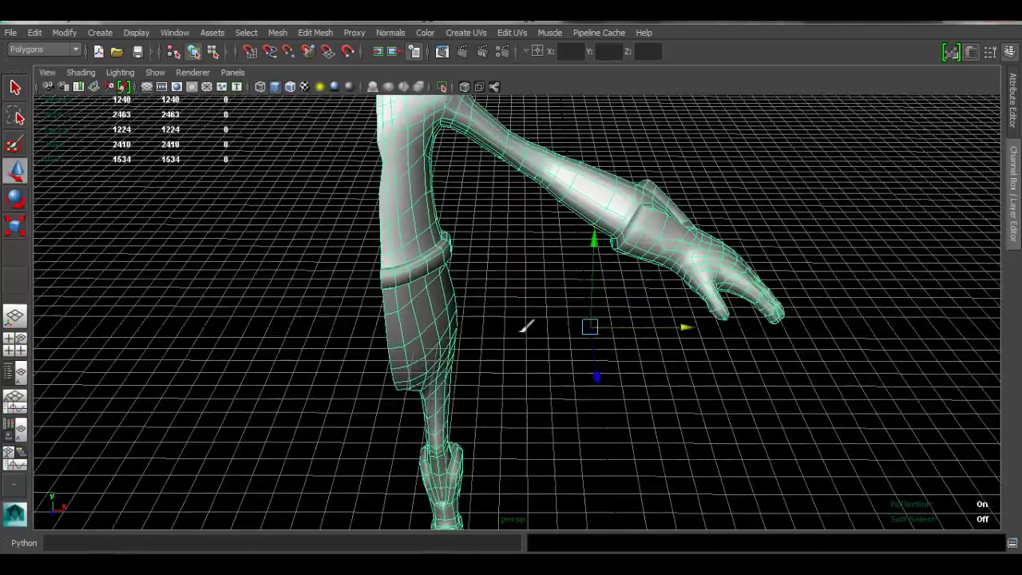
left_click_drag(520, 333, 510, 318, "alt")
middle_click_drag(393, 324, 426, 240, "alt")
left_click_drag(431, 236, 342, 277, "alt")
right_click_drag(342, 278, 739, 355, "alt")
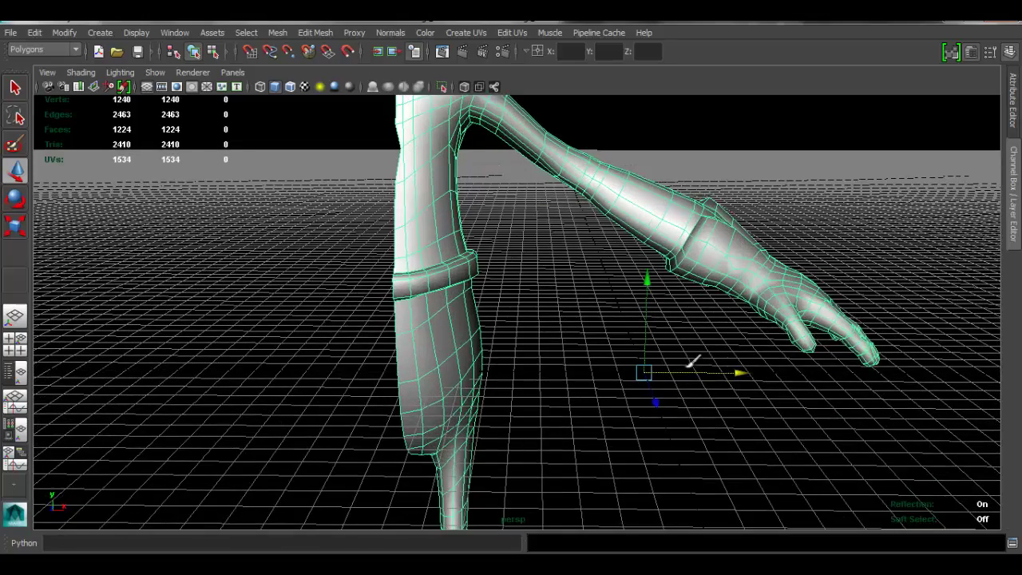
left_click_drag(382, 322, 351, 309, "alt")
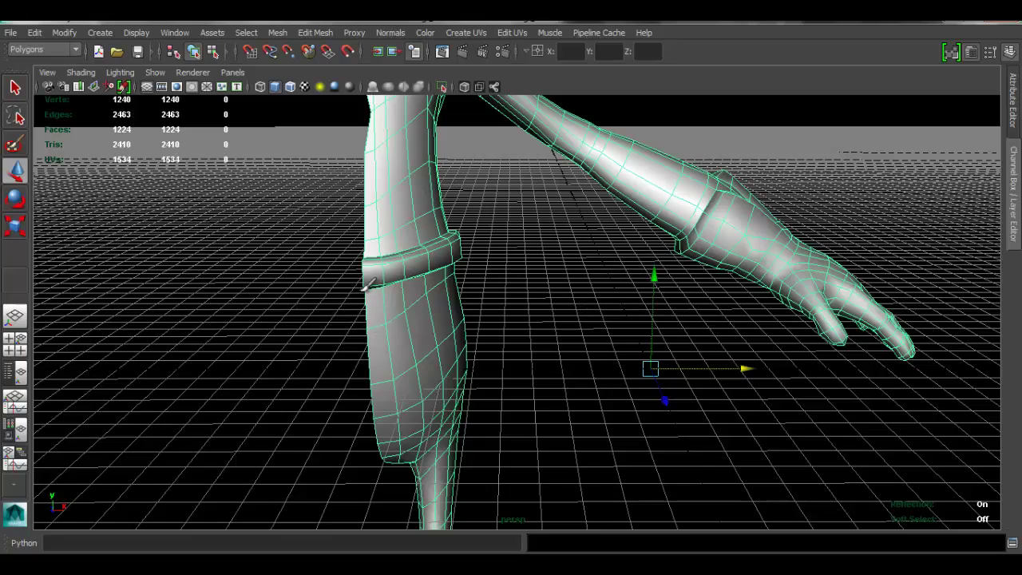
middle_click_drag(349, 191, 384, 203, "alt")
right_click_drag(507, 324, 320, 199, "alt")
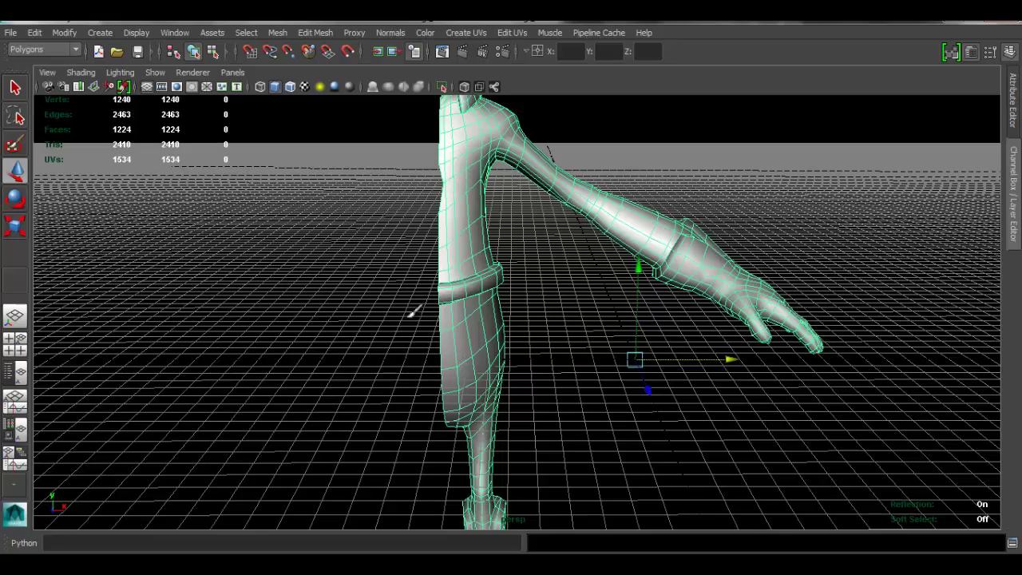
right_click_drag(414, 311, 550, 338, "alt")
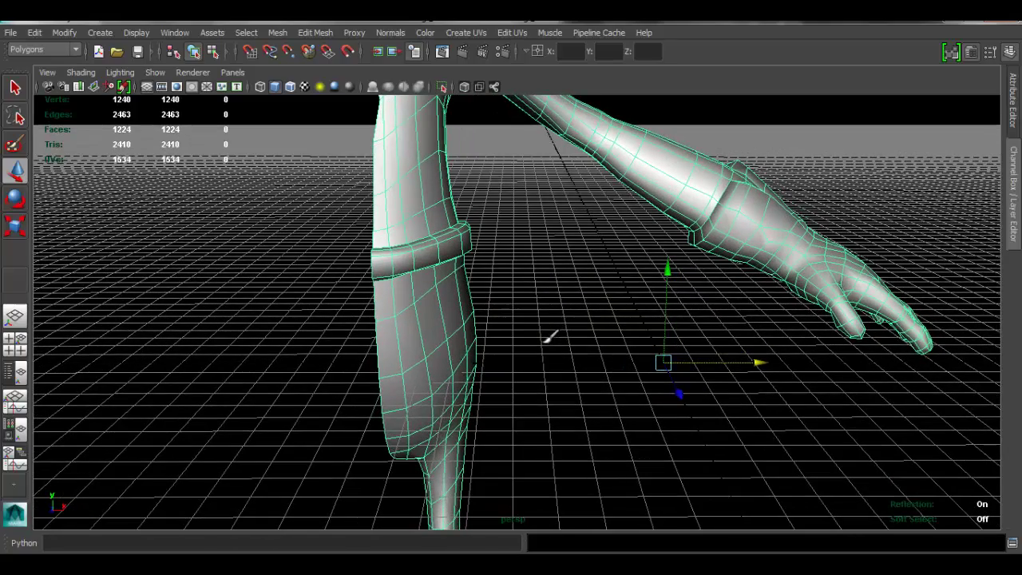
Start editing the body half's pivot and slide it along X past the seam edge
key("Insert")
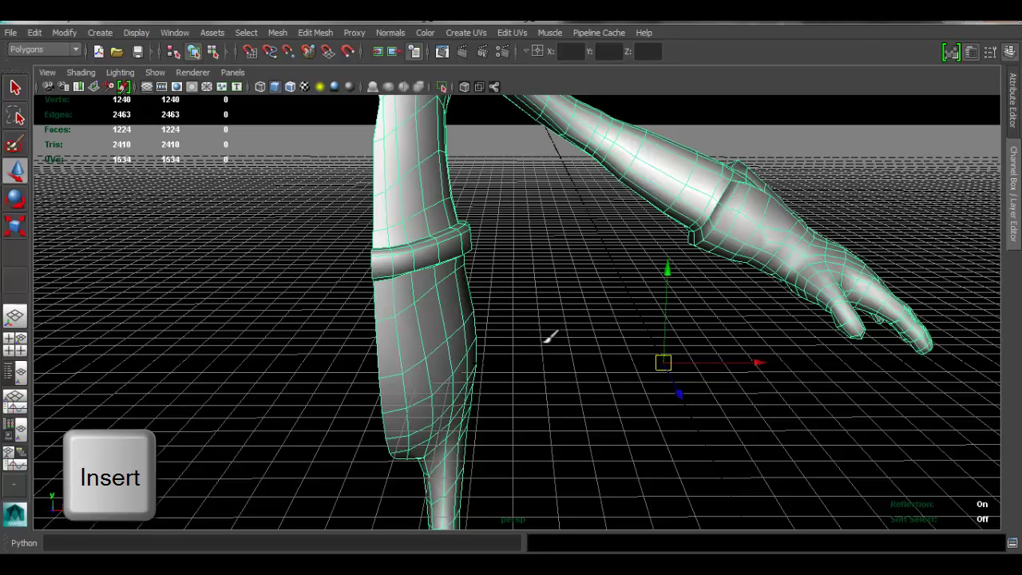
key("Insert")
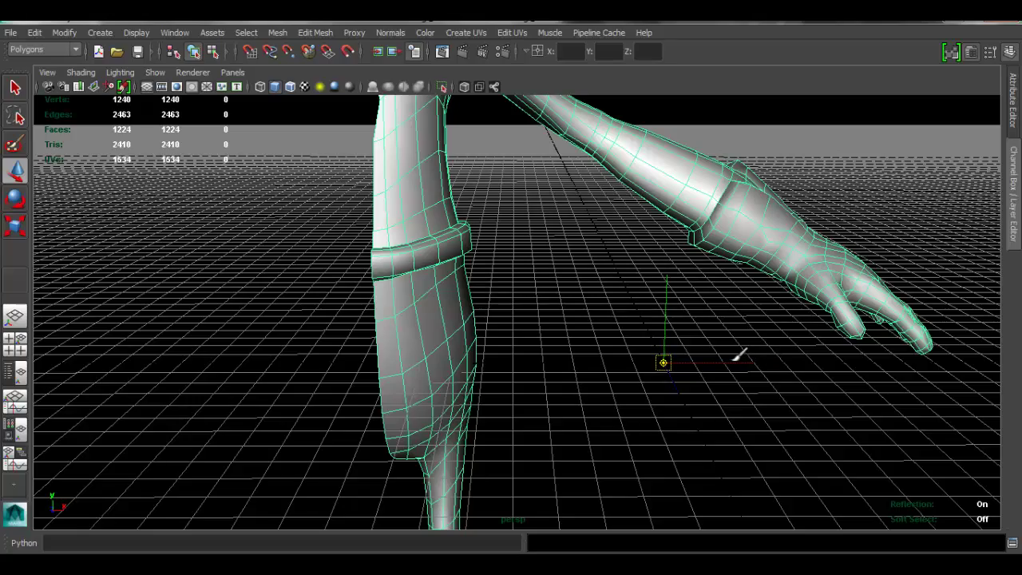
left_click_drag(714, 363, 366, 358)
middle_click_drag(469, 318, 515, 306, "alt")
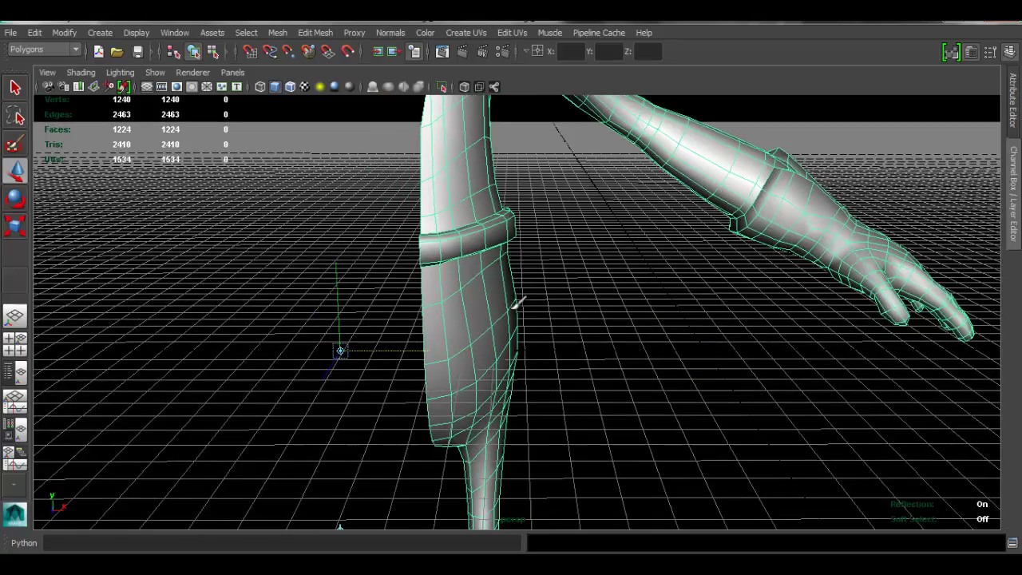
right_click_drag(412, 379, 473, 385, "alt")
middle_click_drag(511, 348, 552, 346, "alt")
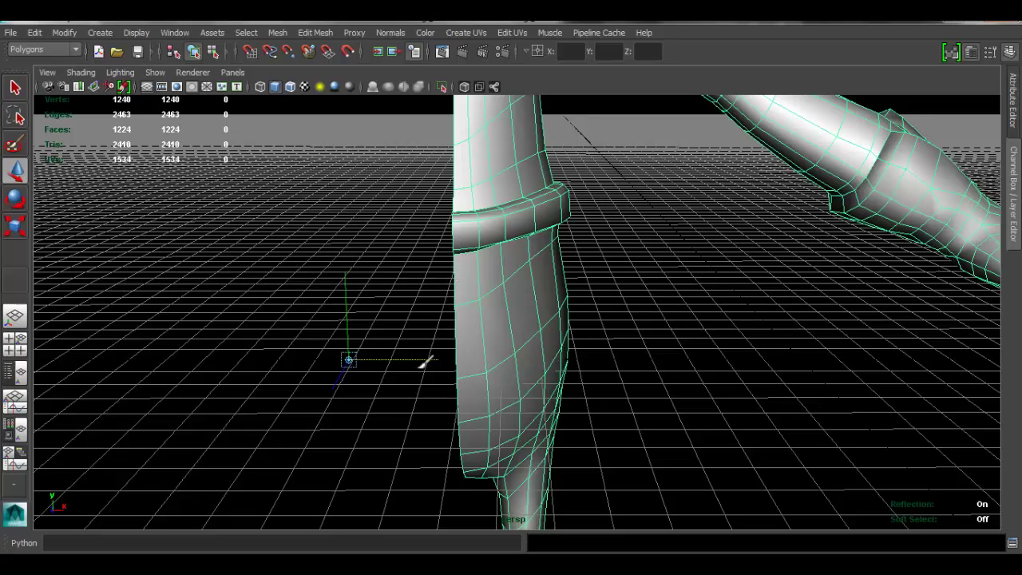
left_click_drag(438, 355, 412, 353)
Snap the pivot along X to a vertex on the body half's seam edge and finish pivot editing
key("v")
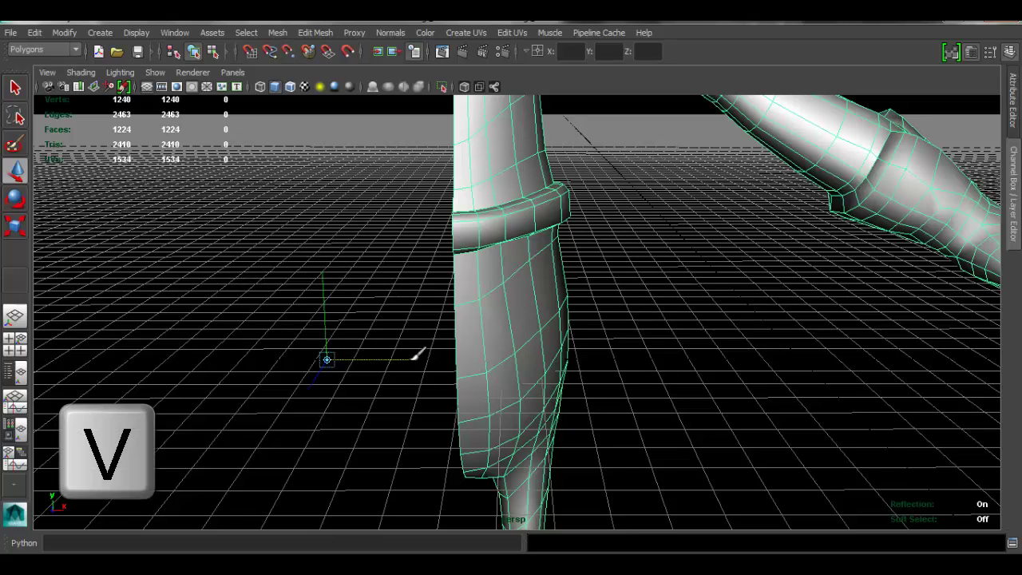
left_click_drag(390, 361, 257, 351)
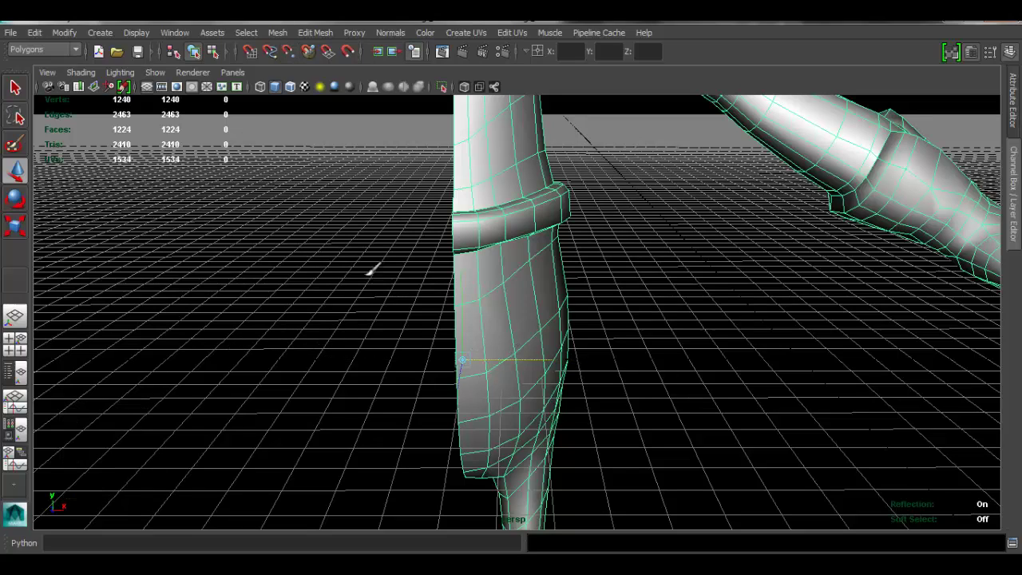
left_click(289, 52)
key("v")
left_click_drag(538, 360, 427, 357)
left_click_drag(403, 393, 154, 460, "alt")
middle_click_drag(278, 308, 504, 330, "alt")
left_click_drag(504, 331, 336, 329, "alt")
middle_click_drag(336, 329, 156, 324, "alt")
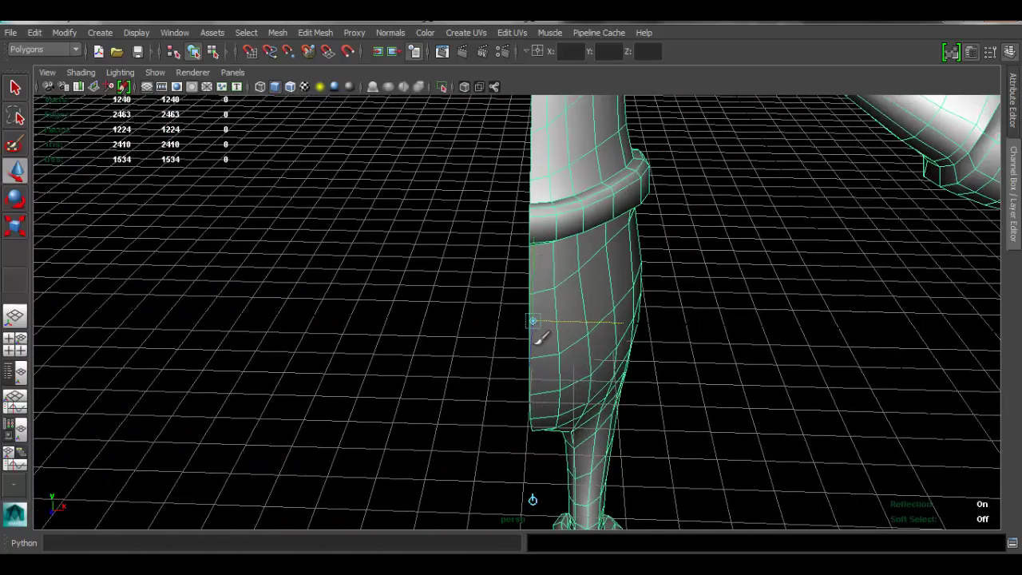
key("Insert")
Move the body half by its seam-aligned pivot to X 0, Y 0, Z 0
right_click_drag(650, 303, 619, 296, "alt")
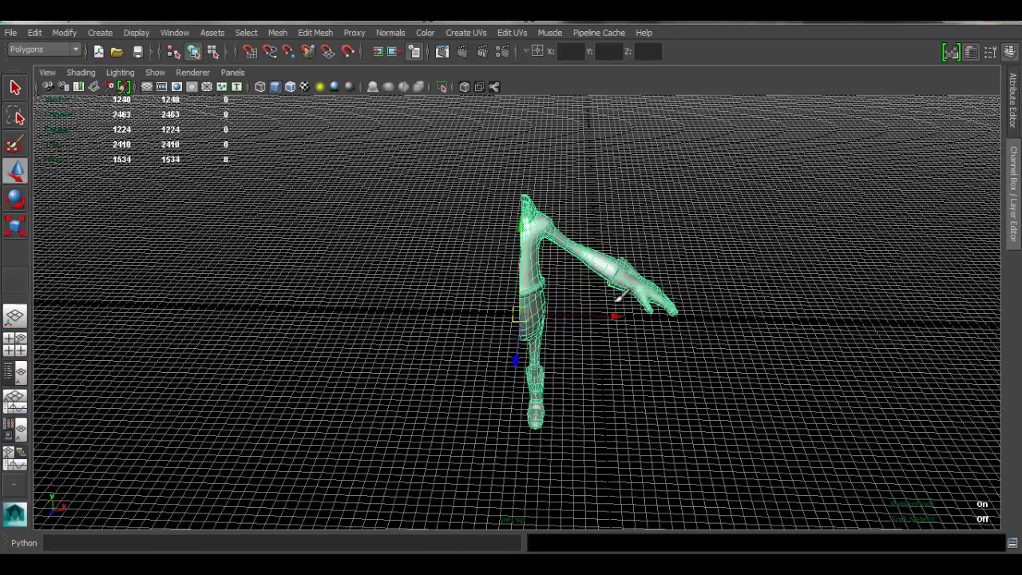
middle_click_drag(518, 287, 420, 305, "alt")
type("0")
key("Tab")
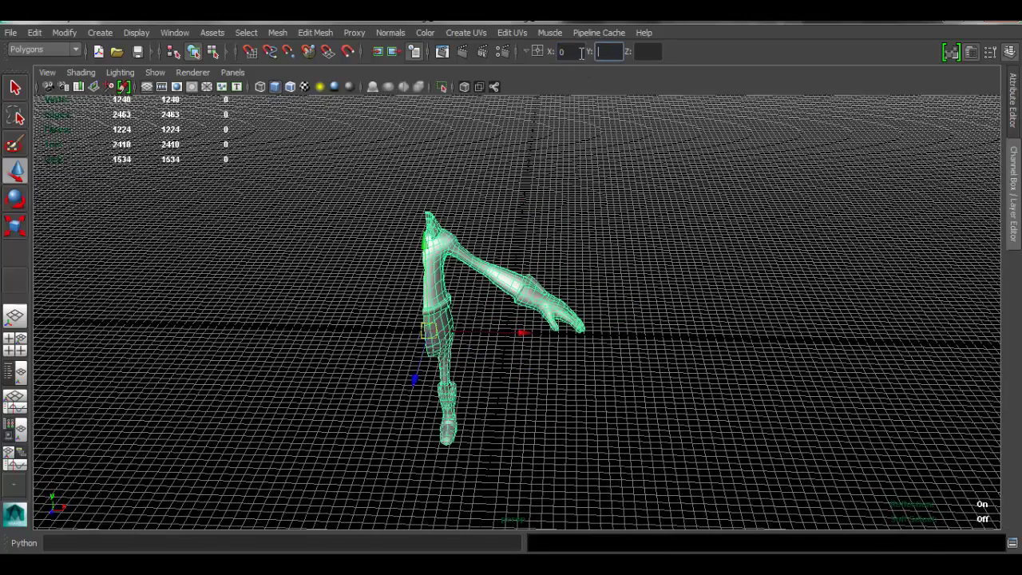
type("0")
key("Tab")
type("0")
key("Return")
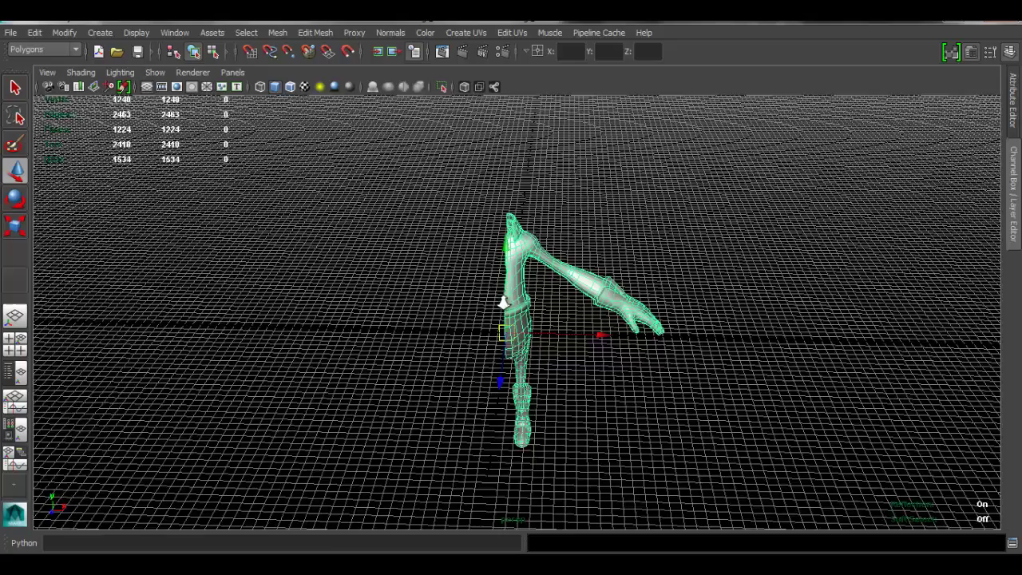
Examine the seam edge against the grid's centre line in the front view and return to the perspective view
right_click_drag(505, 303, 577, 338, "alt")
left_click_drag(578, 338, 573, 335, "alt")
key("space")
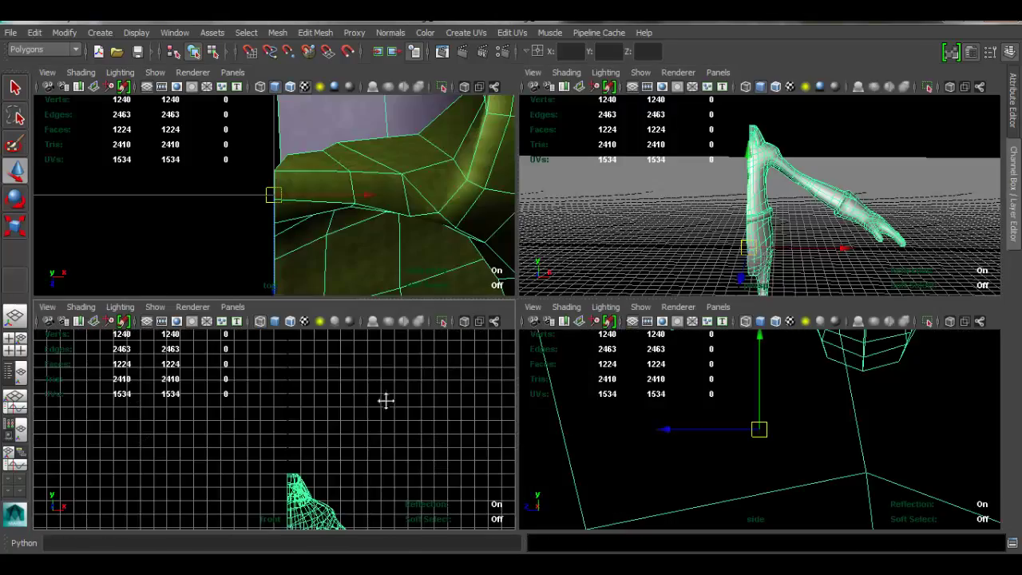
right_click_drag(388, 399, 392, 381, "alt")
key("space")
middle_click_drag(575, 279, 443, 266, "alt")
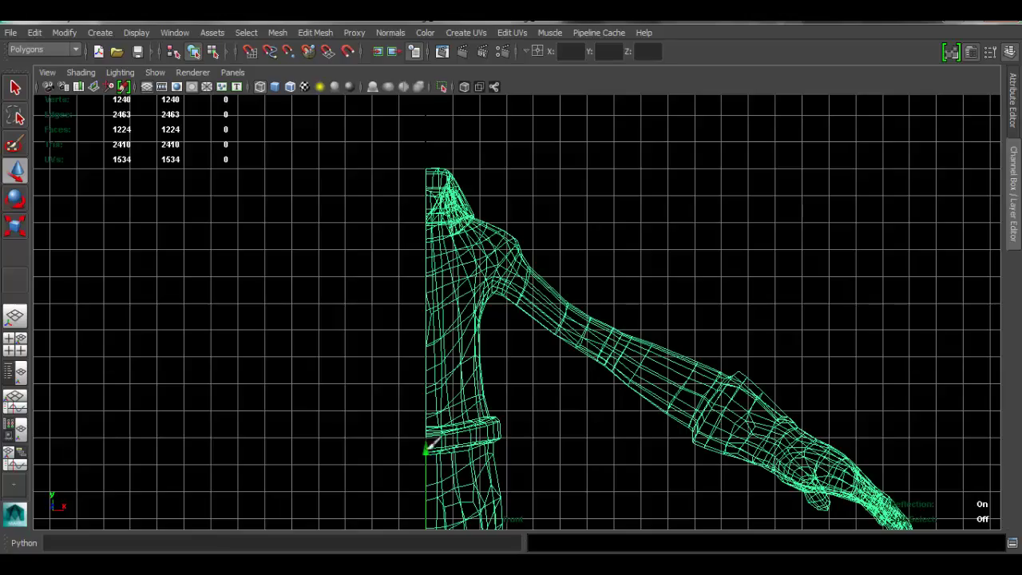
middle_click_drag(422, 351, 434, 27, "alt")
key("space")
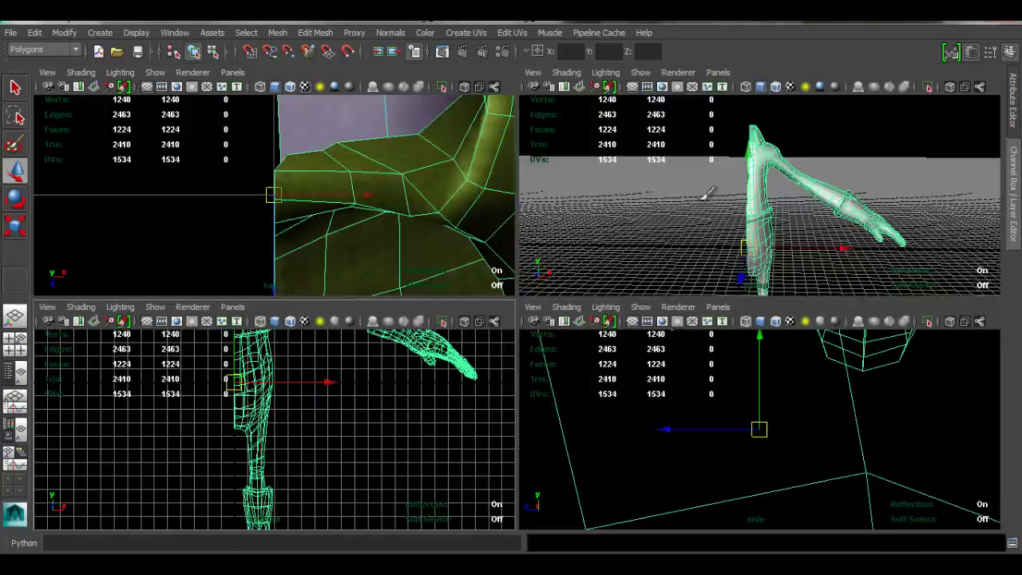
key("space")
left_click_drag(472, 289, 465, 306, "alt")
middle_click_drag(466, 306, 440, 338, "alt")
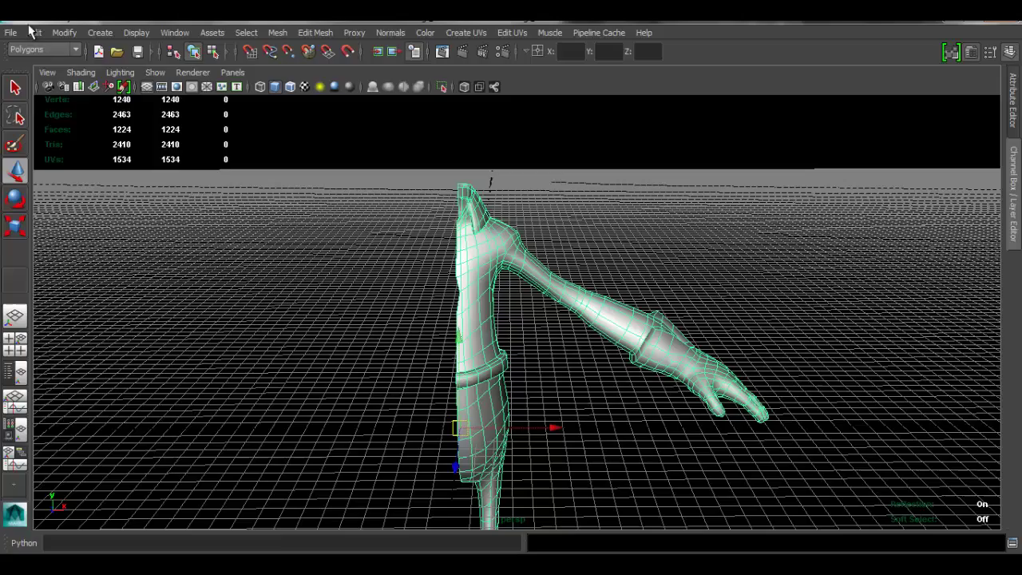
Create the mirrored half of the character with Duplicate Special
left_click(34, 33)
left_click(127, 380)
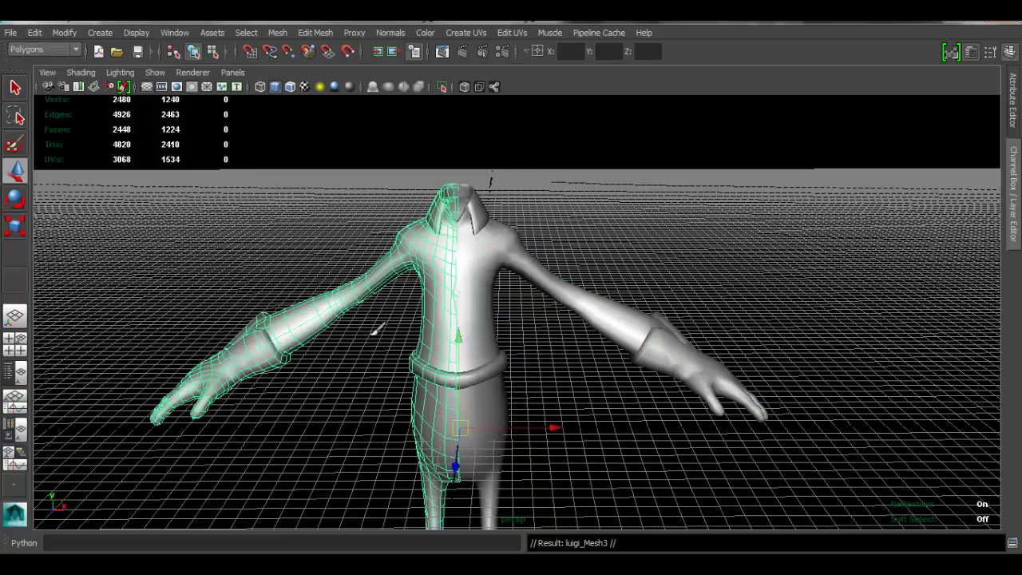
left_click_drag(607, 336, 651, 342, "alt")
scroll(651, 341, "up", 4)
Close the chest gap by aligning the original half's seam edges to the centre line, and return to object selection
left_click(466, 235)
middle_click_drag(273, 232, 349, 285, "alt")
scroll(349, 285, "up", 5)
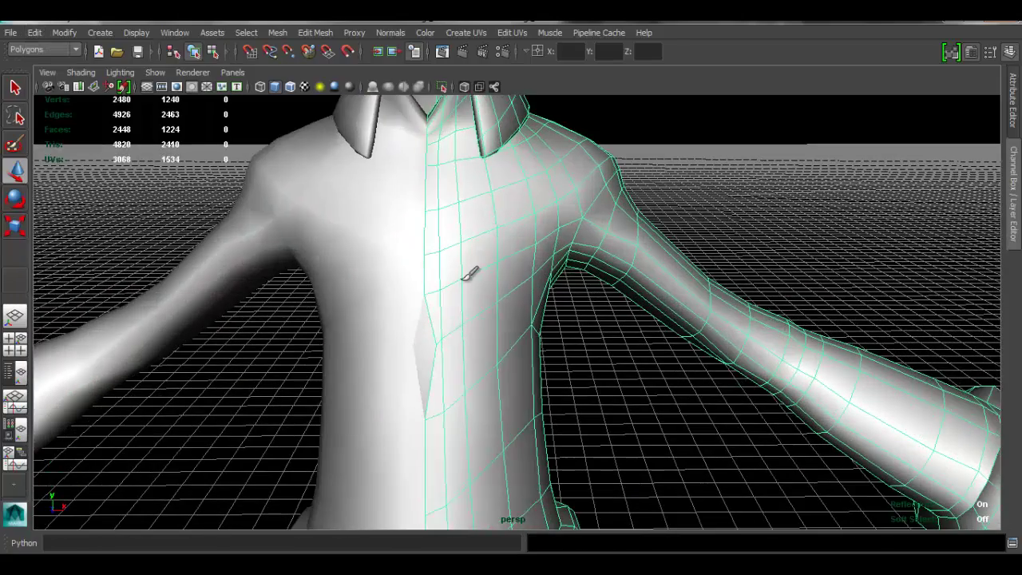
right_click_drag(462, 279, 460, 199)
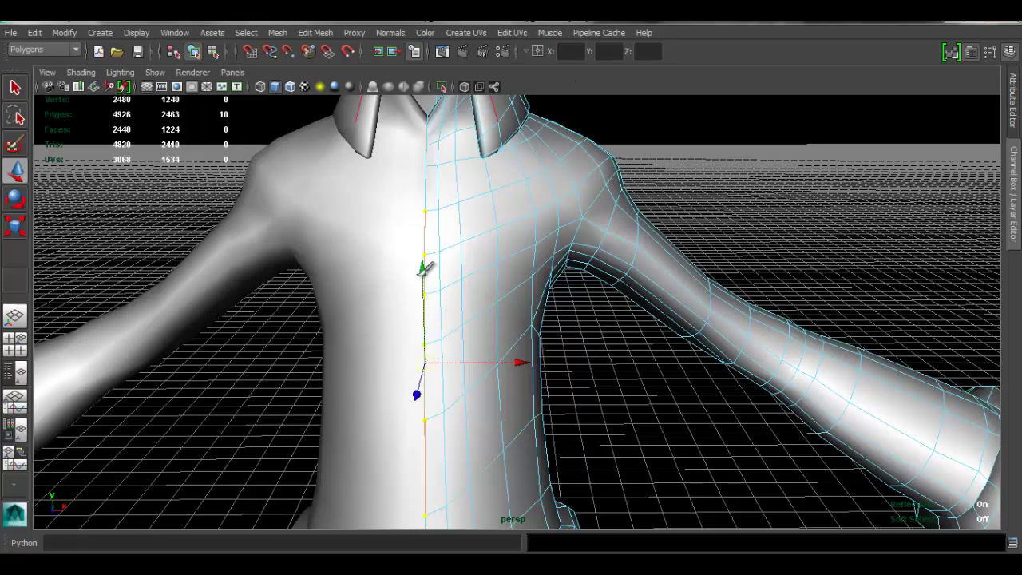
left_click_drag(572, 358, 527, 416, "alt")
middle_click_drag(527, 415, 552, 333, "alt")
right_click_drag(623, 110, 691, 81)
left_click(874, 215)
Try shifting the original body half along X across the seam and undo the move
scroll(605, 304, "down", 8)
middle_click_drag(593, 330, 505, 316, "alt")
left_click_drag(505, 317, 461, 268, "alt")
middle_click_drag(461, 267, 497, 319, "alt")
scroll(519, 272, "up", 3)
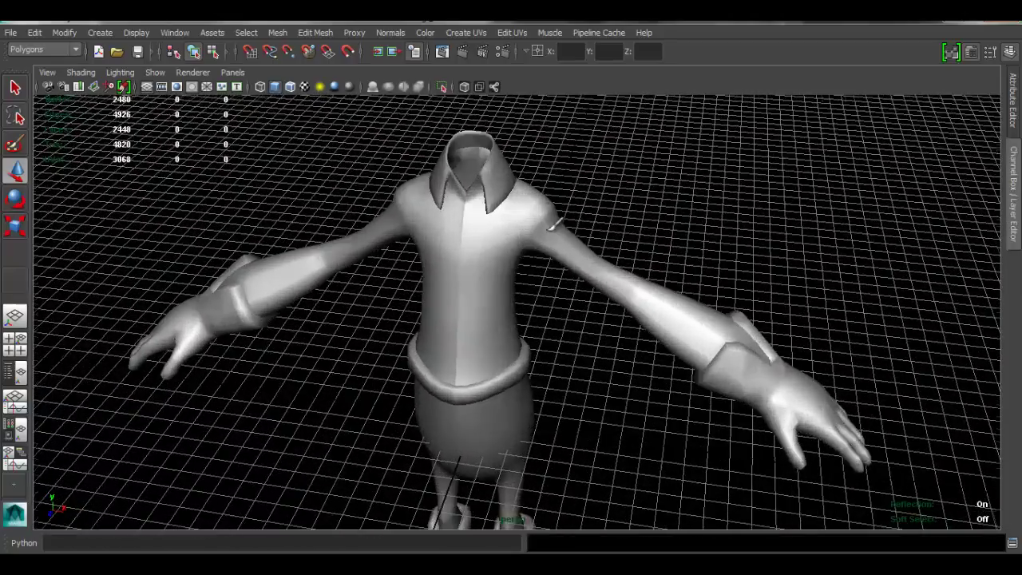
left_click(552, 225)
left_click_drag(482, 327, 533, 280, "alt")
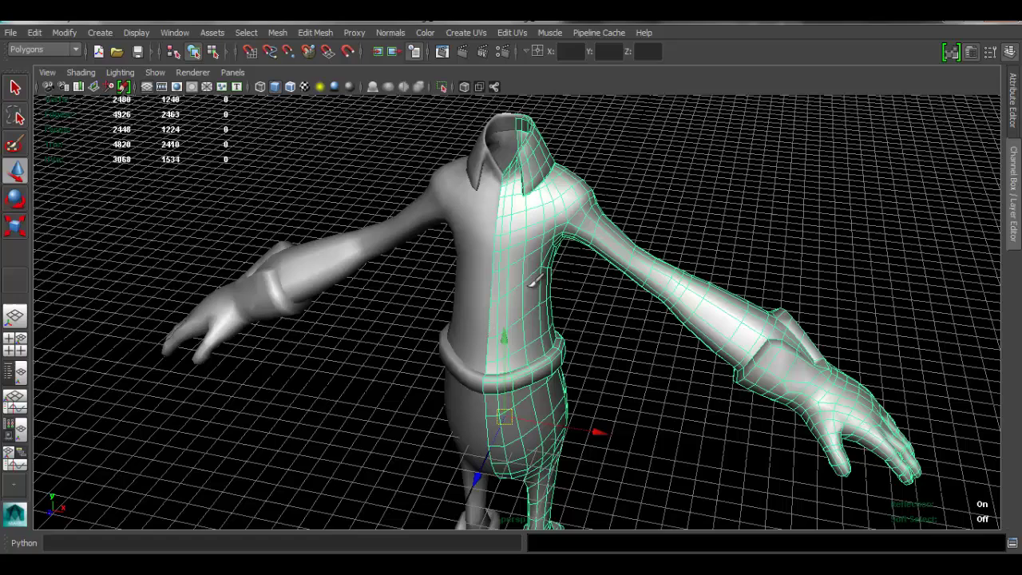
left_click(598, 428)
left_click_drag(604, 431, 599, 432)
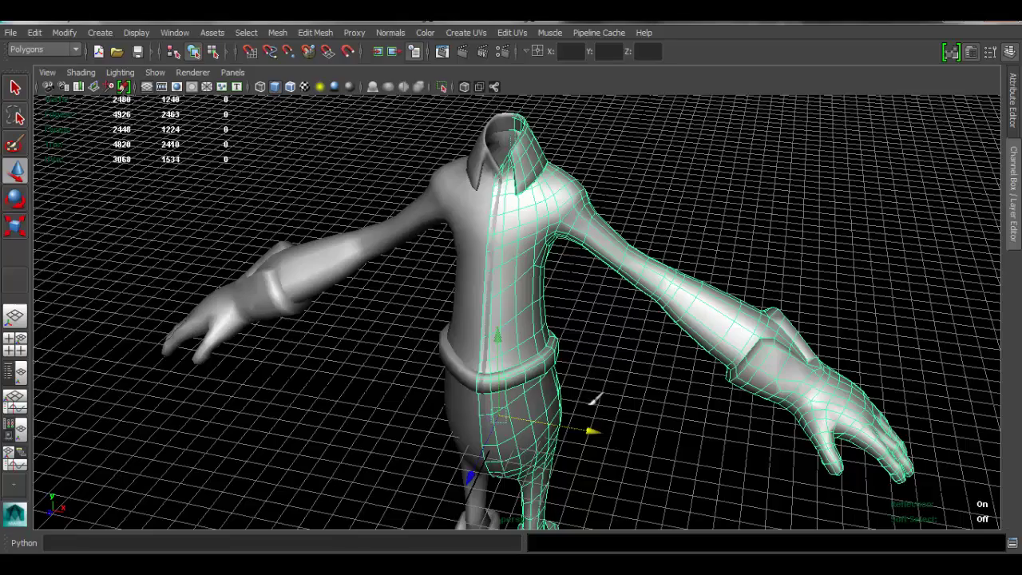
key("ctrl+s")
left_click(532, 291)
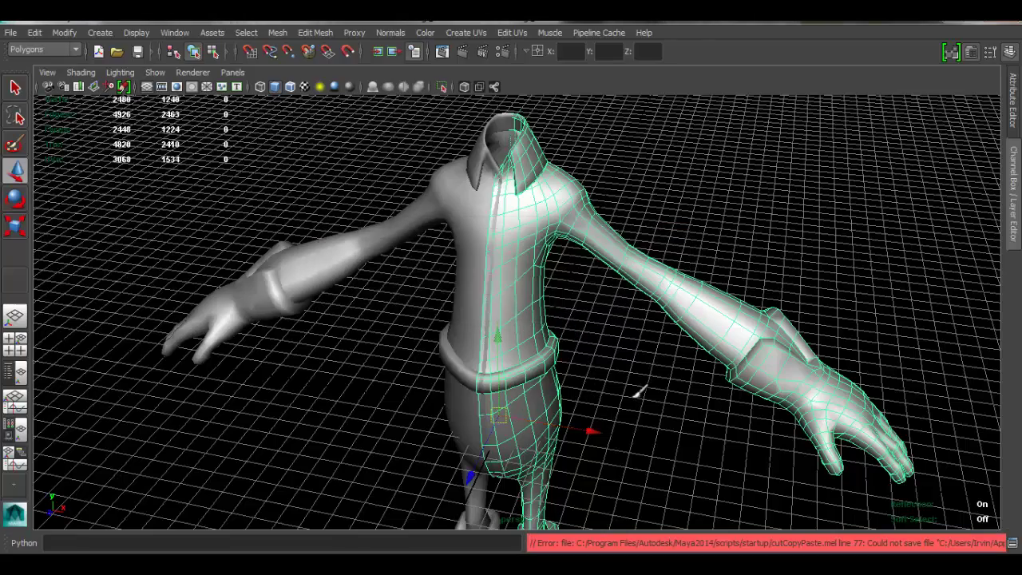
left_click_drag(554, 390, 589, 388, "alt")
key("ctrl+z")
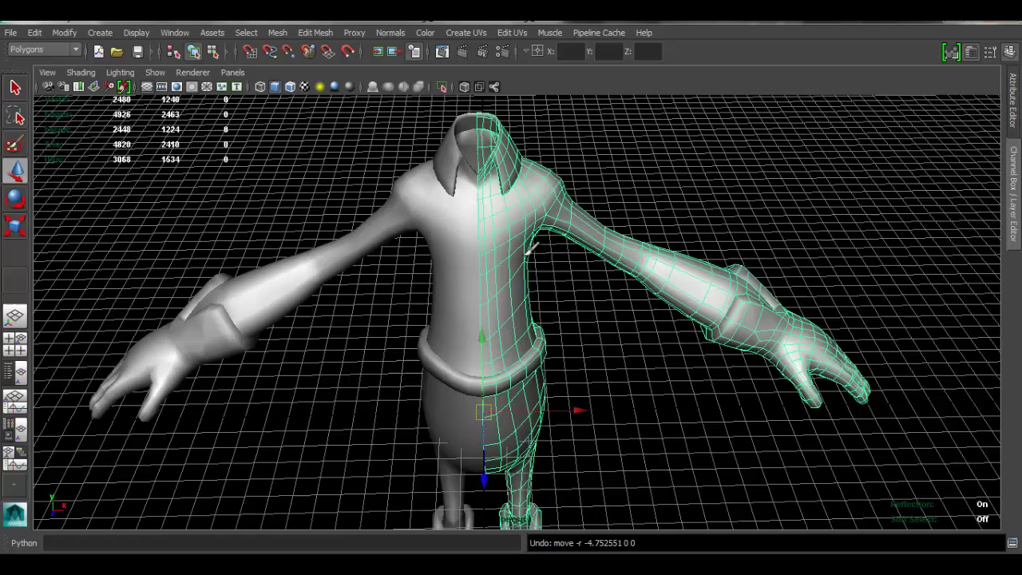
Try selecting mirrored faces on the chest and upper arm of the original half, and return to object selection
right_click_drag(524, 205, 523, 238)
left_click(497, 240)
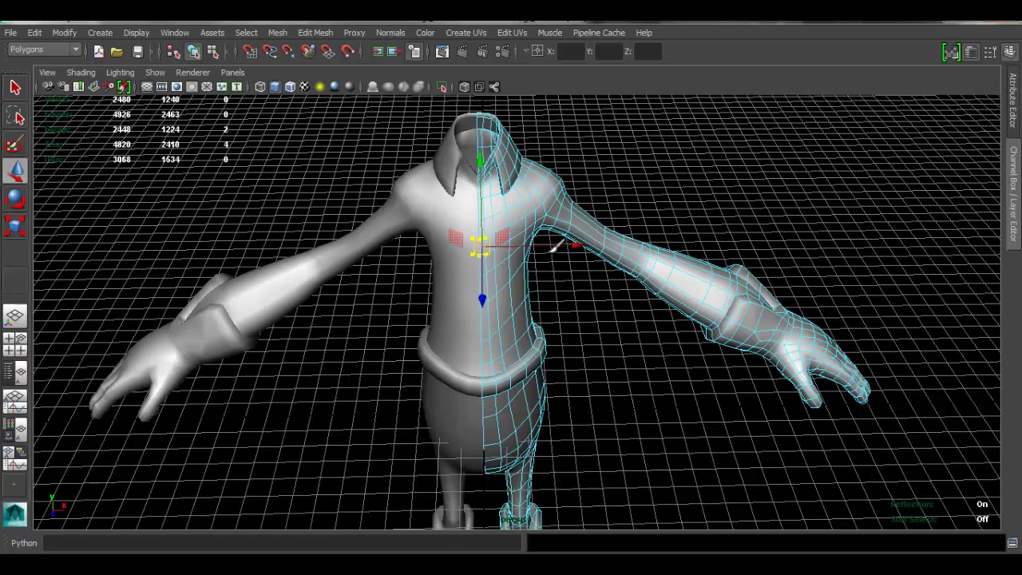
left_click_drag(575, 243, 577, 241)
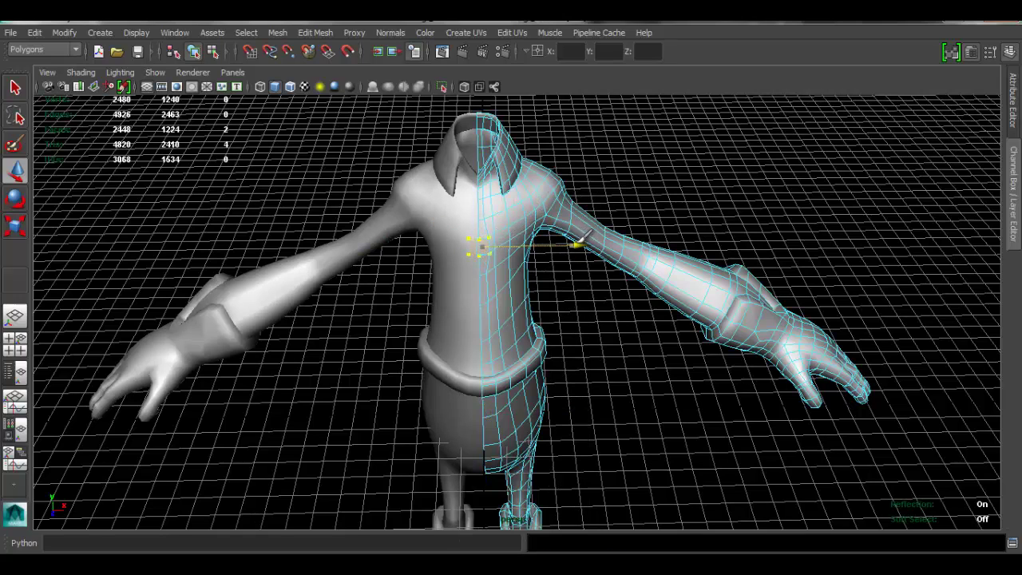
left_click(520, 201)
left_click(551, 190)
left_click(520, 257)
left_click(518, 176)
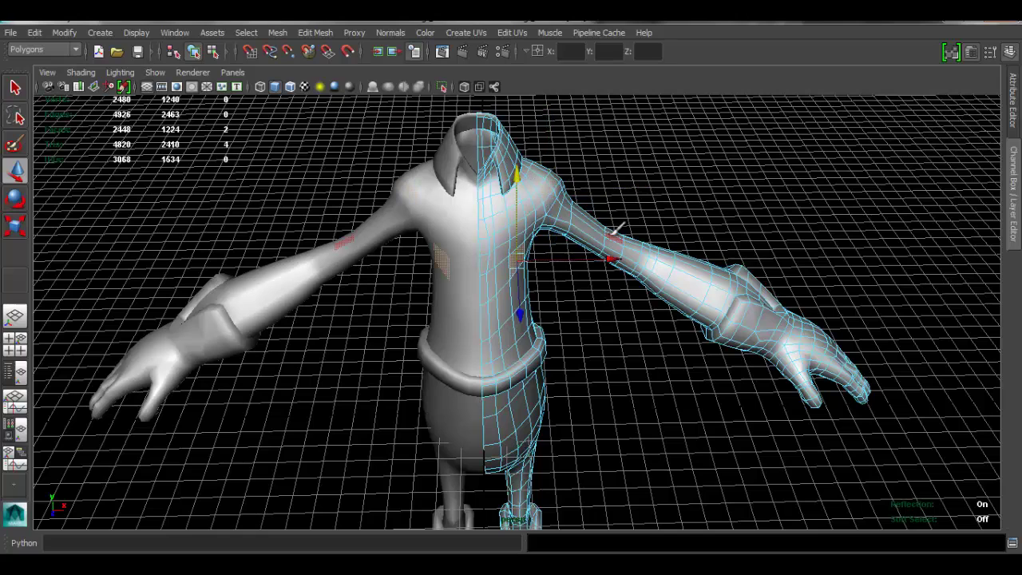
right_click_drag(616, 230, 643, 180)
left_click(519, 227)
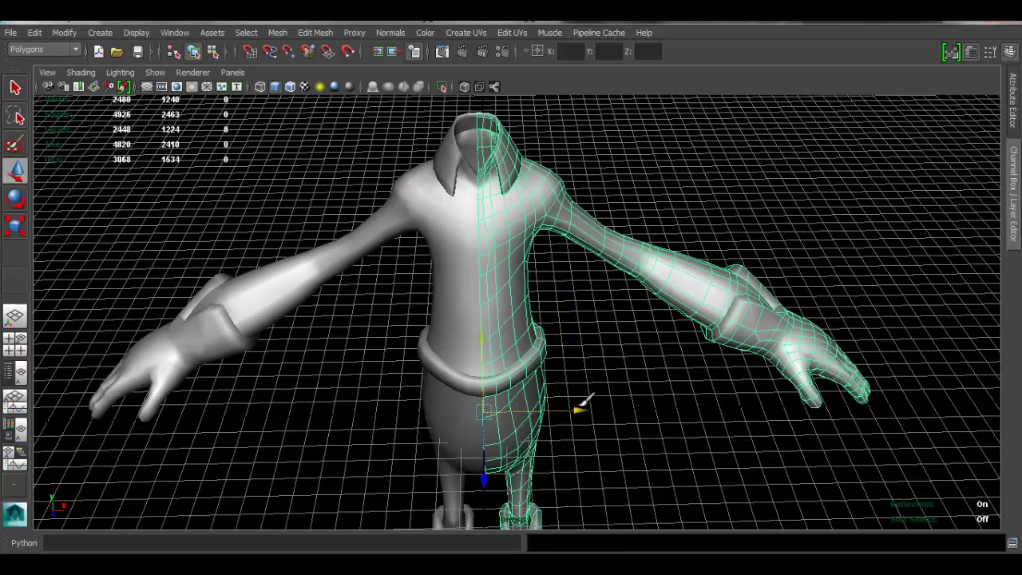
Check the original body half's alignment along X at the centre seam, and clear the selection
left_click_drag(585, 401, 477, 300)
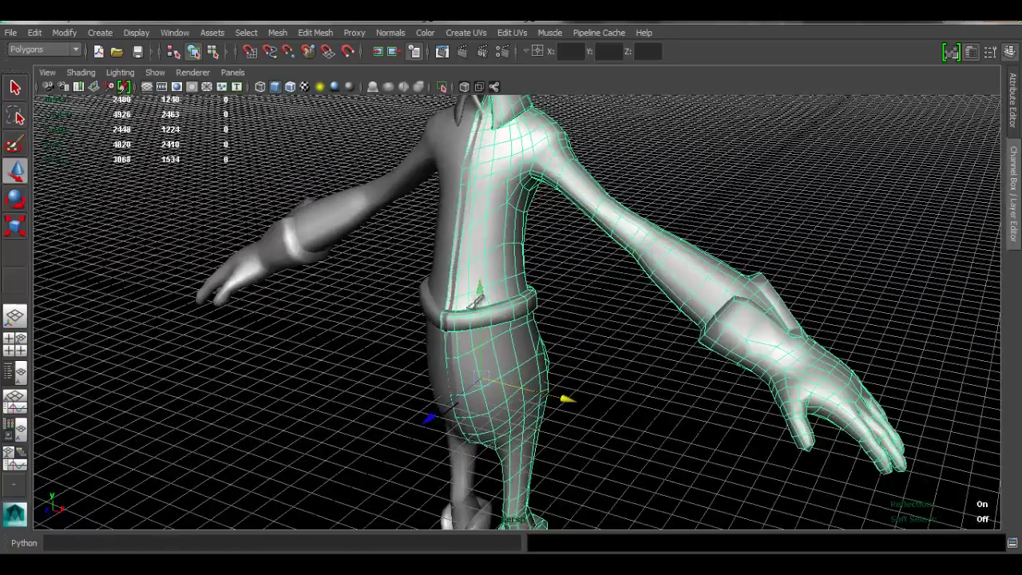
left_click_drag(351, 241, 490, 314, "alt")
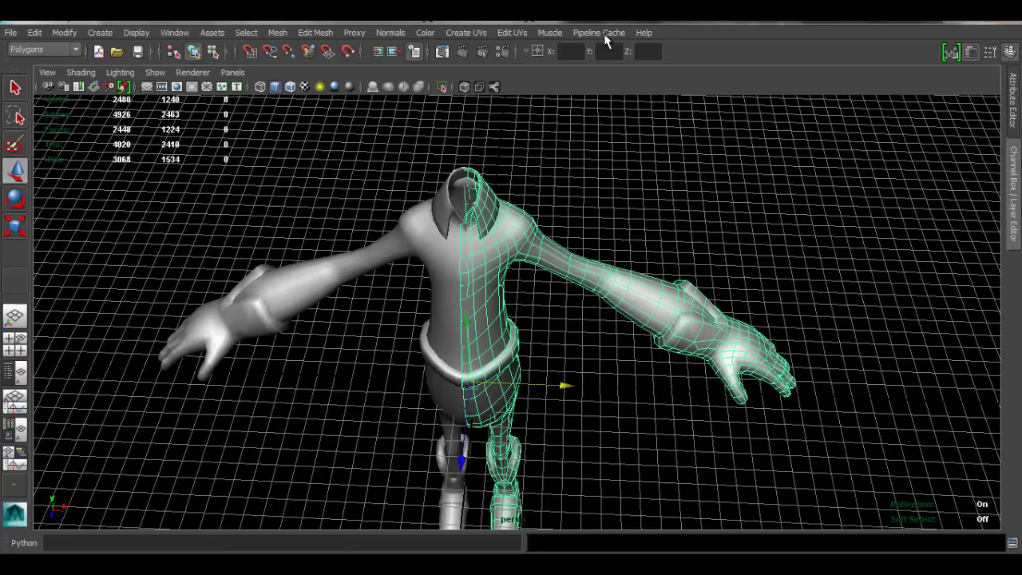
left_click_drag(567, 386, 587, 385)
left_click_drag(473, 332, 477, 332, "alt")
left_click_drag(587, 399, 575, 404)
scroll(478, 362, "up", 3)
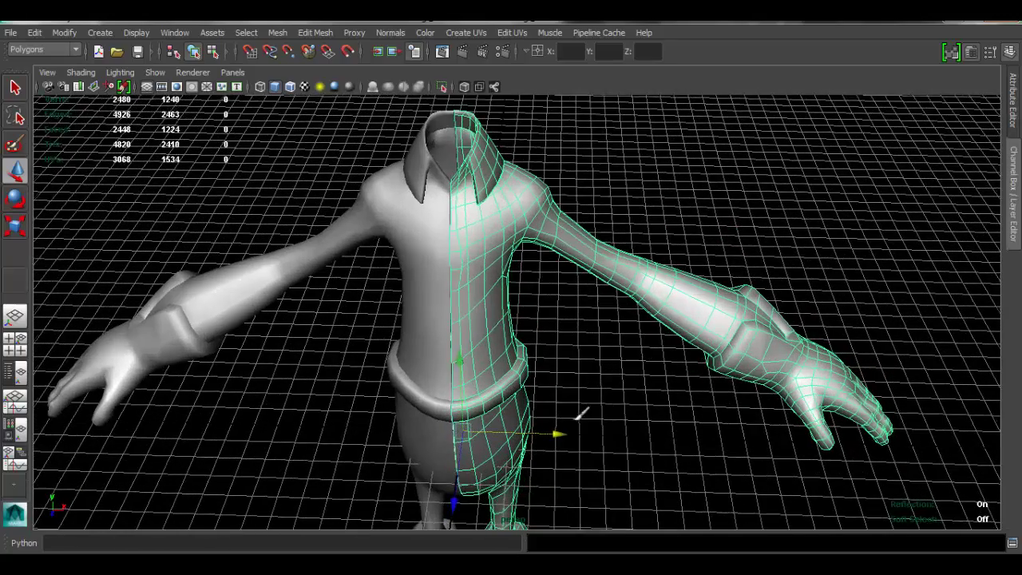
left_click_drag(561, 433, 544, 430)
left_click(595, 351)
Examine the whole mirrored character and its joined centre seam from several angles and distances
right_click_drag(382, 323, 267, 319, "alt")
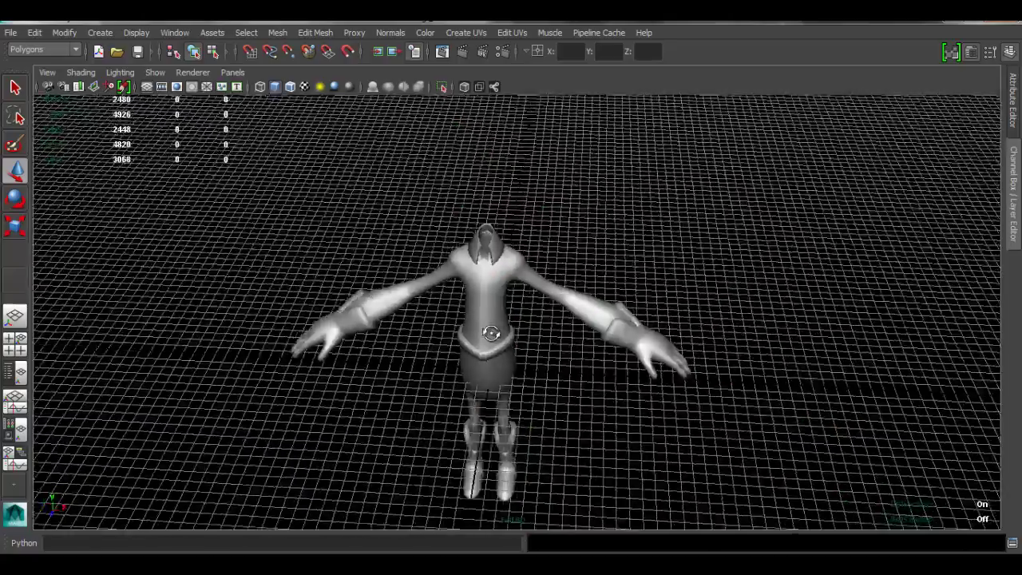
left_click_drag(491, 331, 397, 312, "alt")
right_click_drag(397, 312, 687, 376, "alt")
left_click_drag(495, 363, 643, 400, "alt")
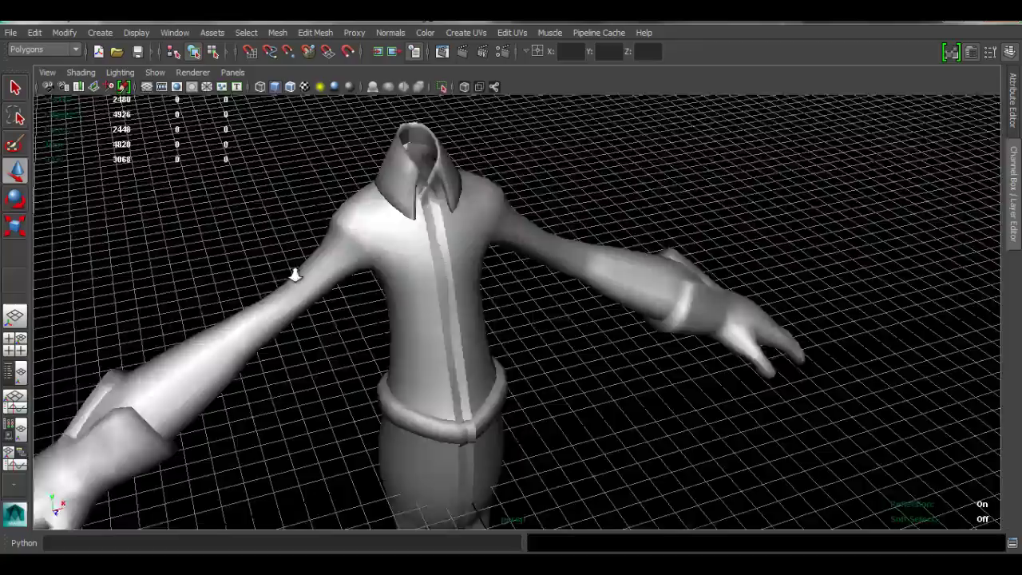
right_click_drag(294, 274, 176, 255, "alt")
left_click_drag(595, 308, 435, 313, "alt")
middle_click_drag(460, 312, 457, 240, "alt")
left_click_drag(459, 280, 487, 313, "alt")
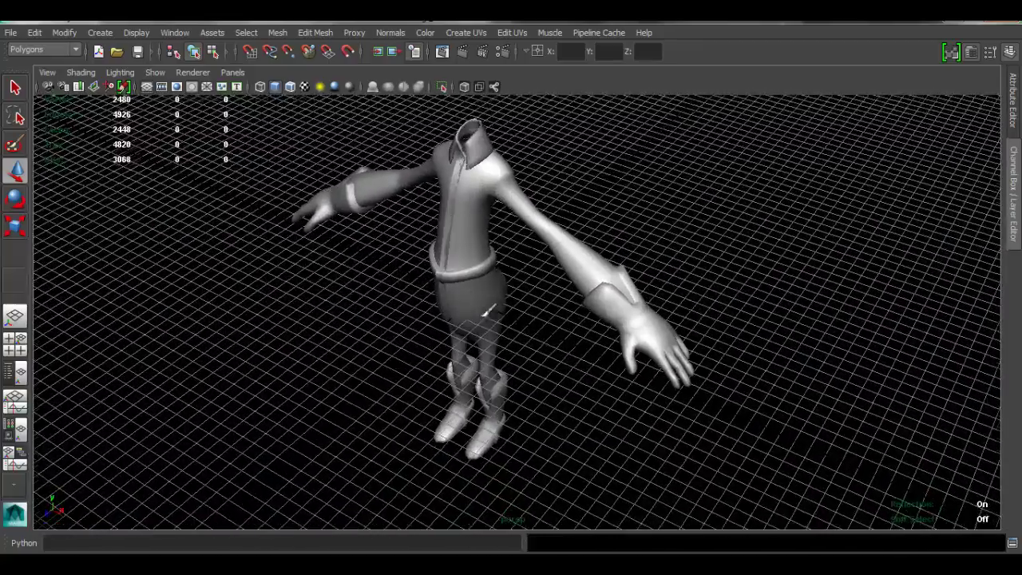